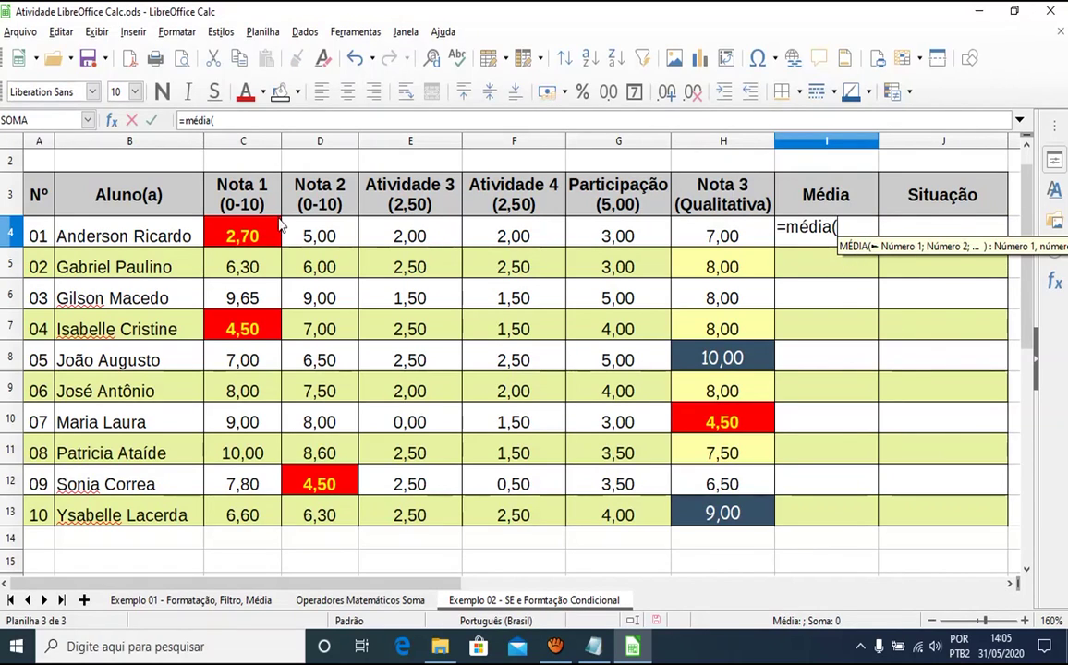
# Complete the average formula in cell I4 as =MÉDIA(C4:D4;H4), covering Nota 1, Nota 2 and Nota 3
pyautogui.moveTo(245, 233); pyautogui.dragTo(323, 245)
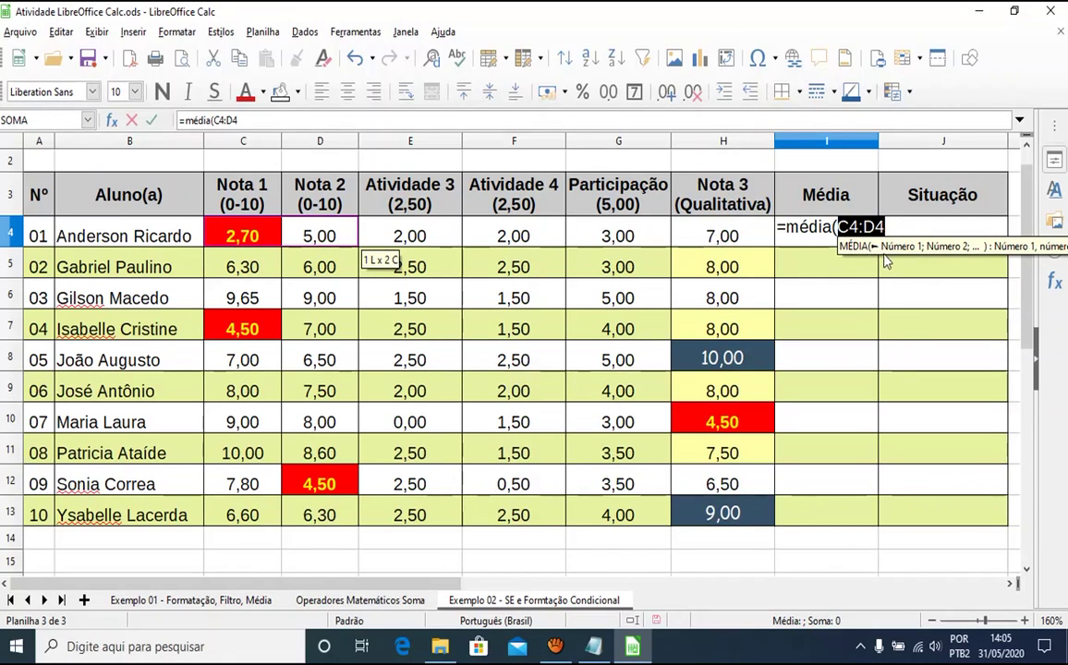
pyautogui.write(';')
pyautogui.click(741, 239)
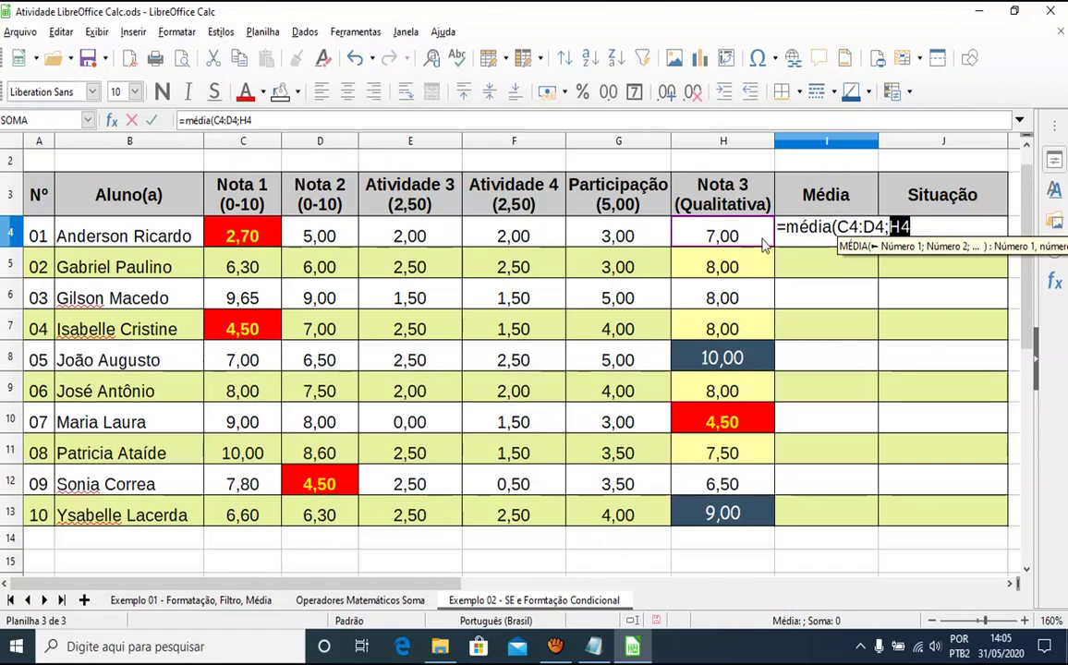
pyautogui.write(')')
pyautogui.press('Return')
pyautogui.press('Up')
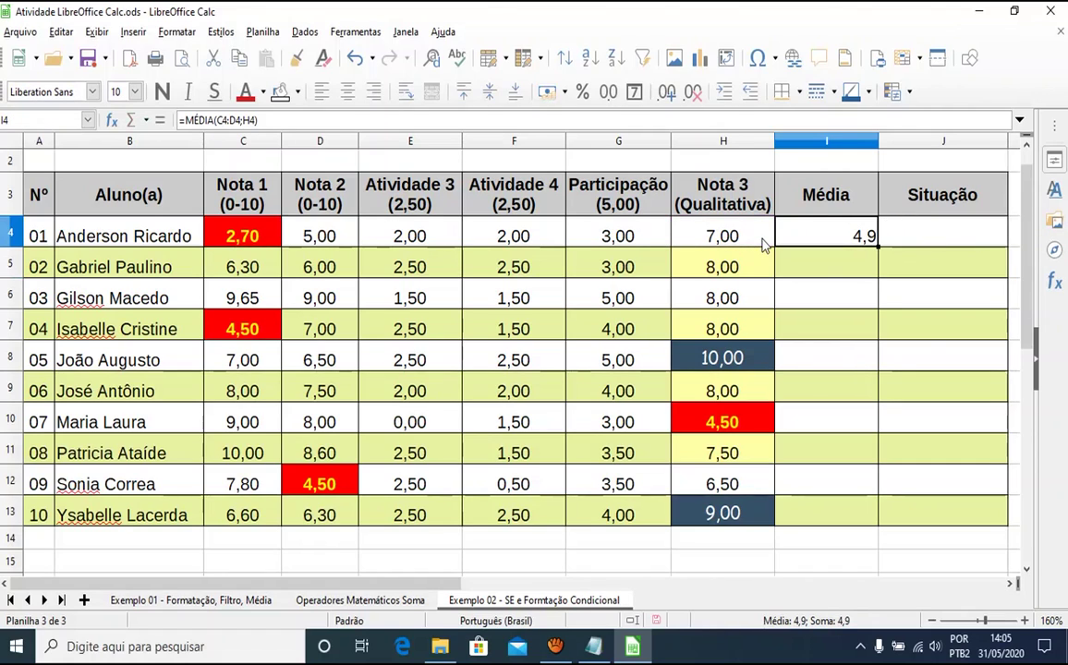
# Show I4 with two decimal places, centre it vertically and horizontally, and fill its formula down to I13
pyautogui.click(666, 92)
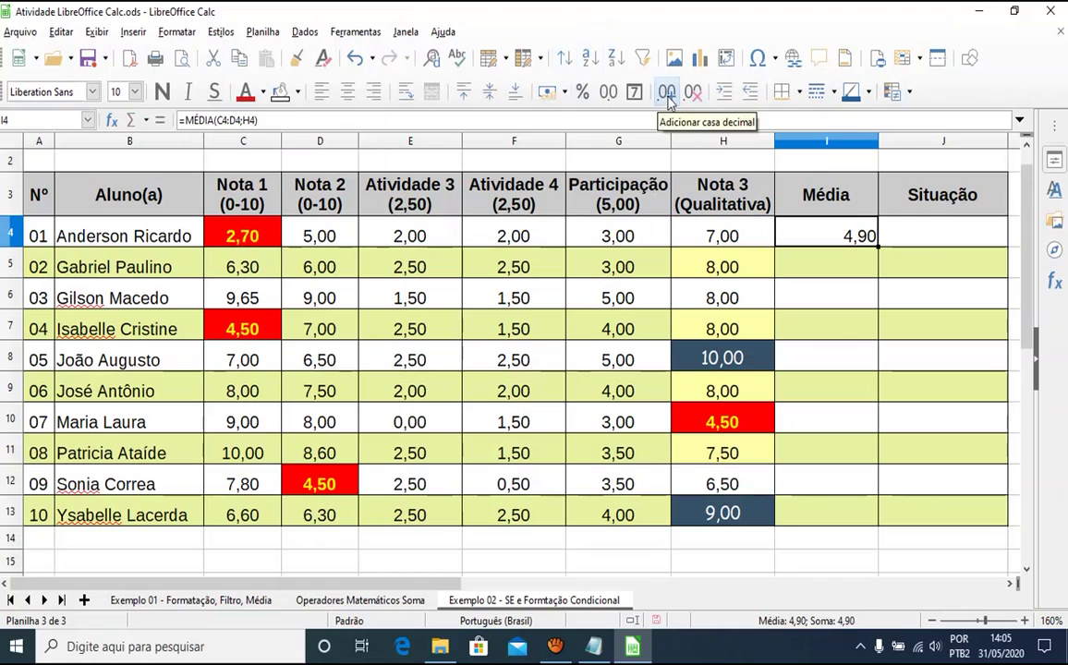
pyautogui.click(489, 92)
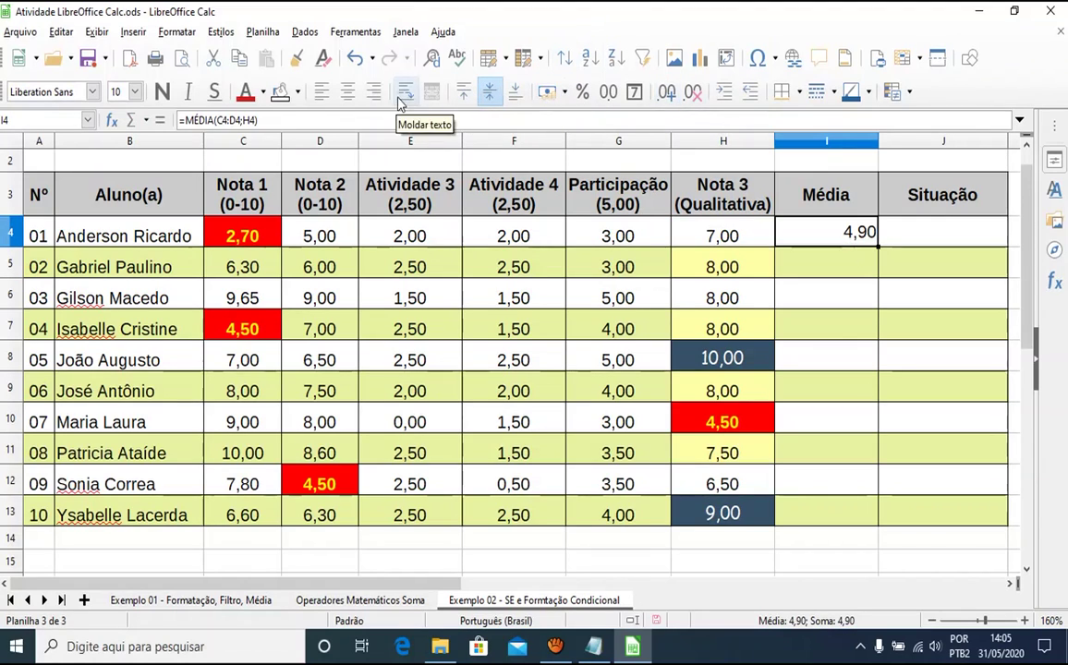
pyautogui.click(347, 92)
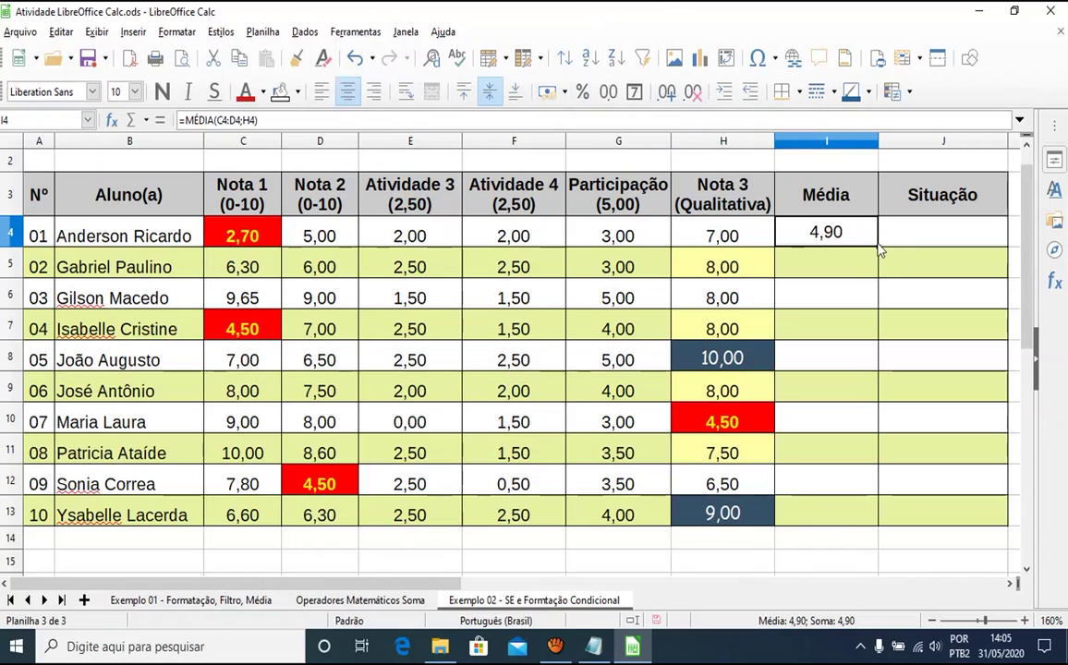
pyautogui.moveTo(877, 246); pyautogui.dragTo(837, 513)
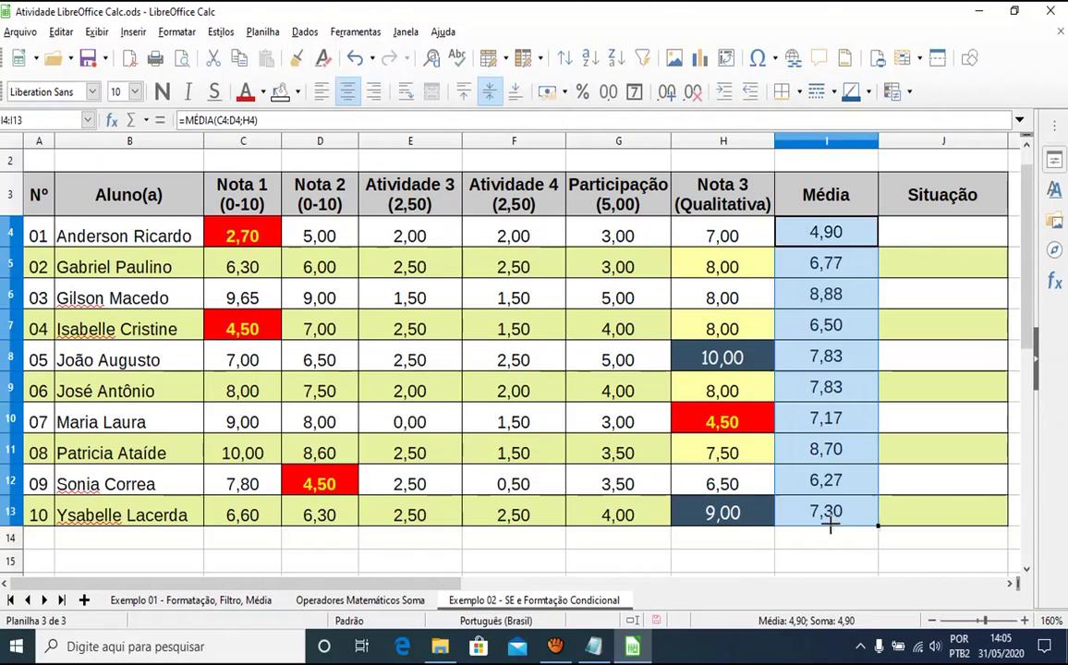
pyautogui.click(953, 383)
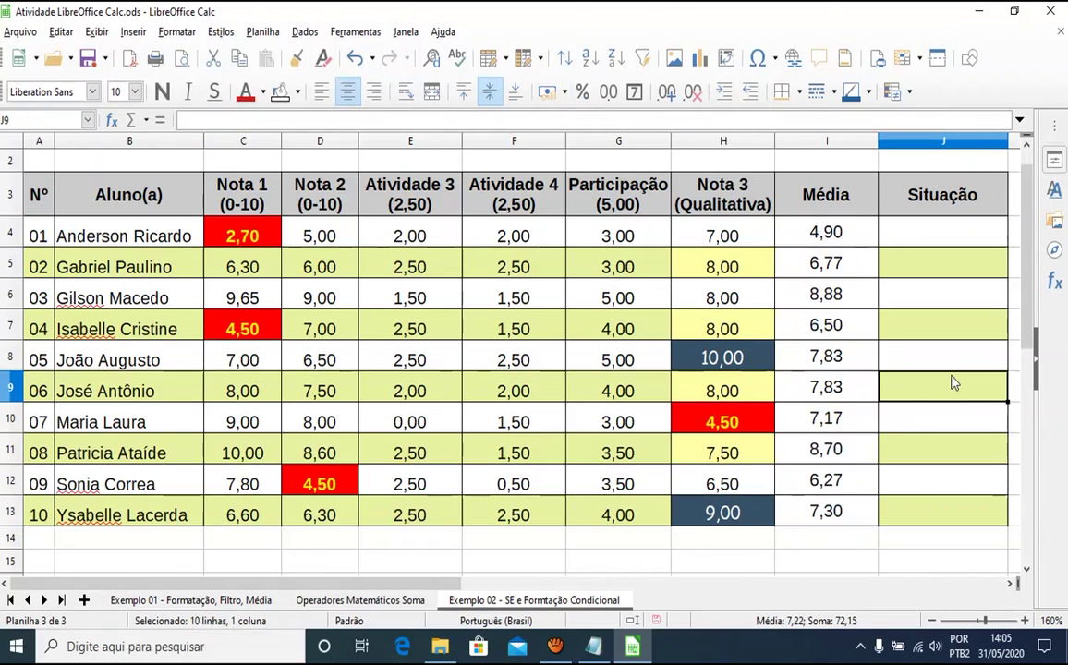
# Shade the alternating Média cells I5, I7, I9, I11 and I13 with a light yellow background
pyautogui.click(840, 266)
pyautogui.keyDown('ctrl'); pyautogui.moveTo(866, 326); pyautogui.dragTo(868, 451); pyautogui.keyUp('ctrl')
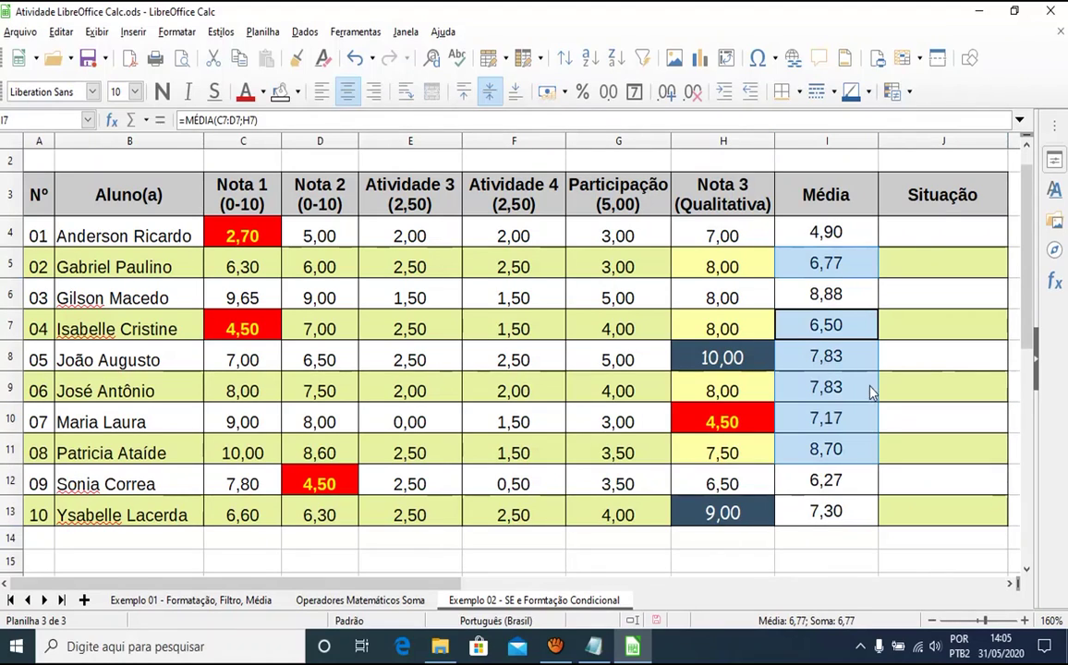
pyautogui.click(843, 266)
pyautogui.keyDown('ctrl'); pyautogui.click(851, 327); pyautogui.keyUp('ctrl')
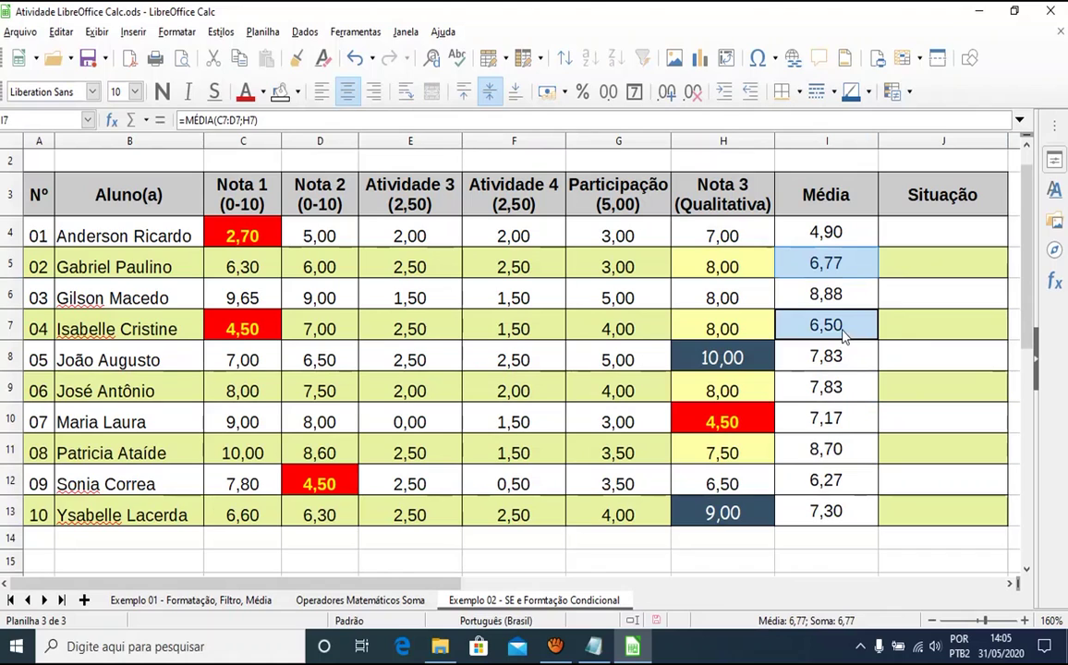
pyautogui.keyDown('ctrl'); pyautogui.click(850, 388); pyautogui.keyUp('ctrl')
pyautogui.keyDown('ctrl'); pyautogui.click(842, 450); pyautogui.keyUp('ctrl')
pyautogui.keyDown('ctrl'); pyautogui.click(854, 509); pyautogui.keyUp('ctrl')
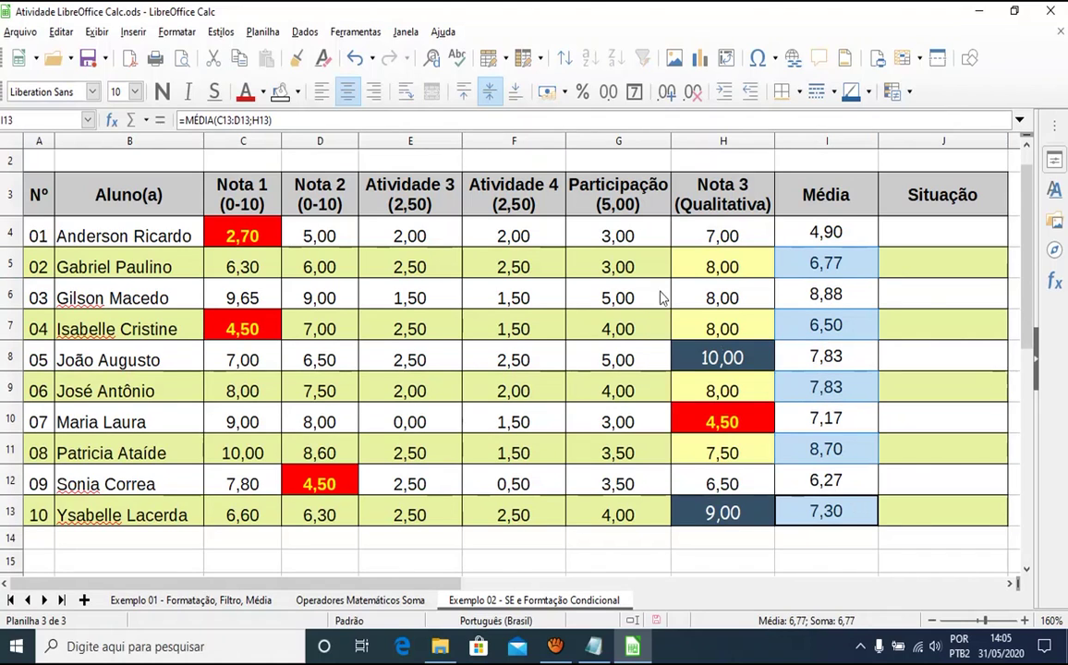
pyautogui.click(298, 92)
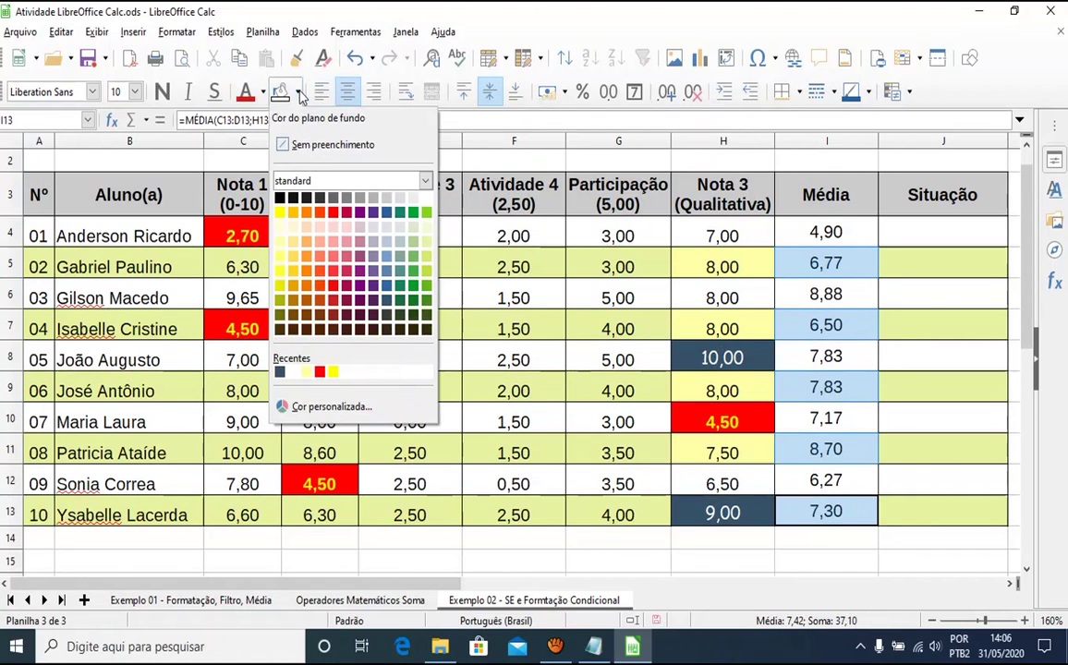
pyautogui.click(247, 220)
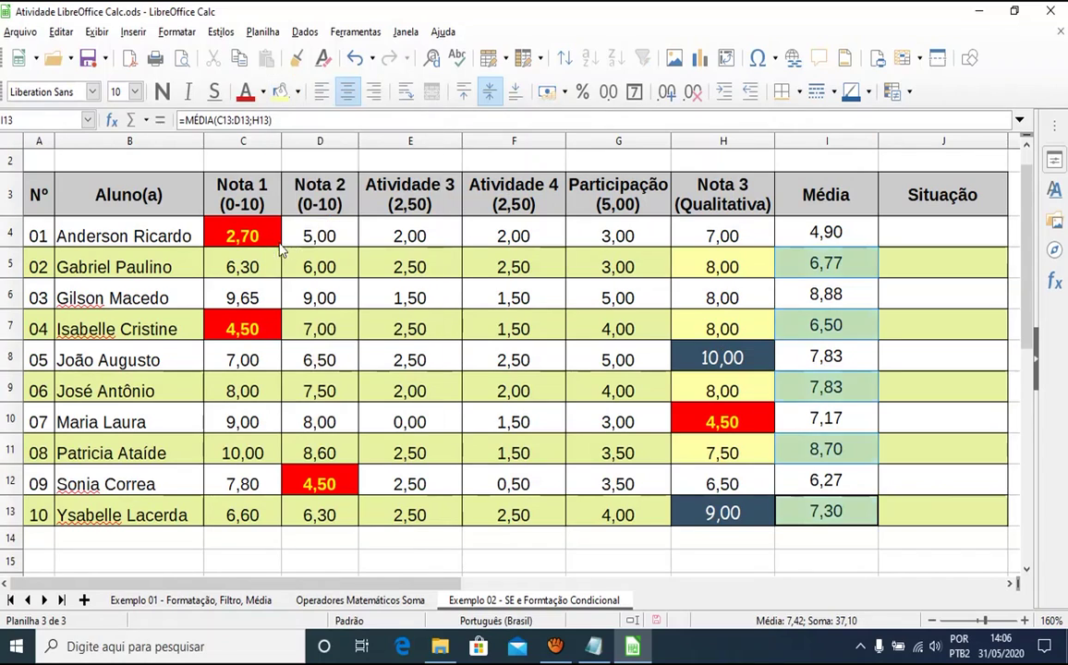
pyautogui.click(921, 368)
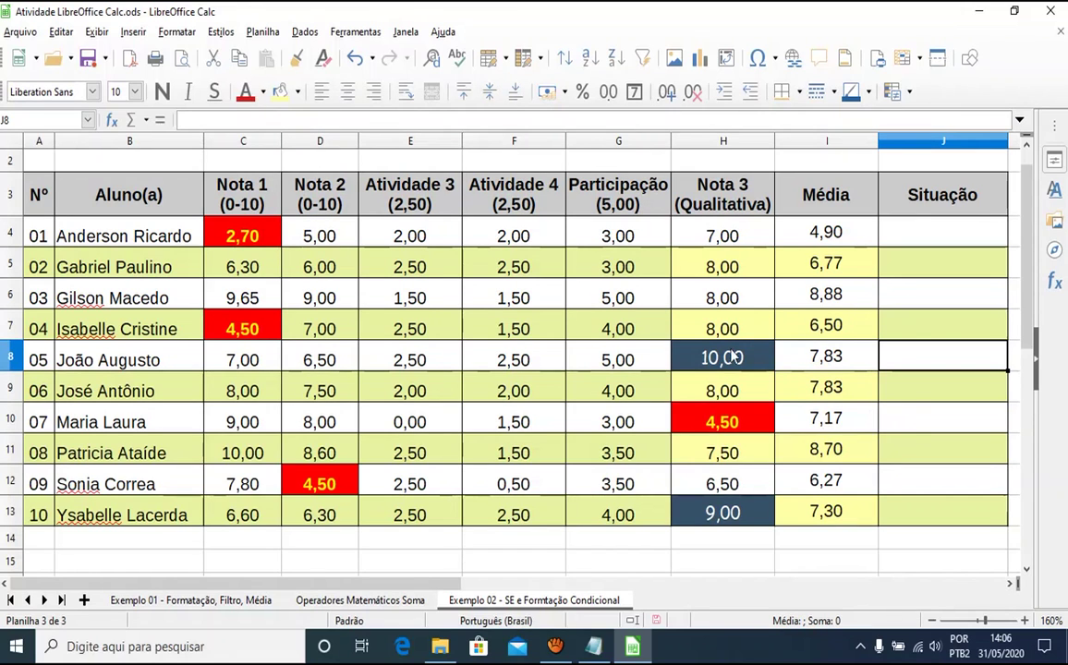
# Select cell J4, the first student's cell in the Situação column
pyautogui.scroll(-2, 494, 352)
pyautogui.scroll(3, 494, 352)
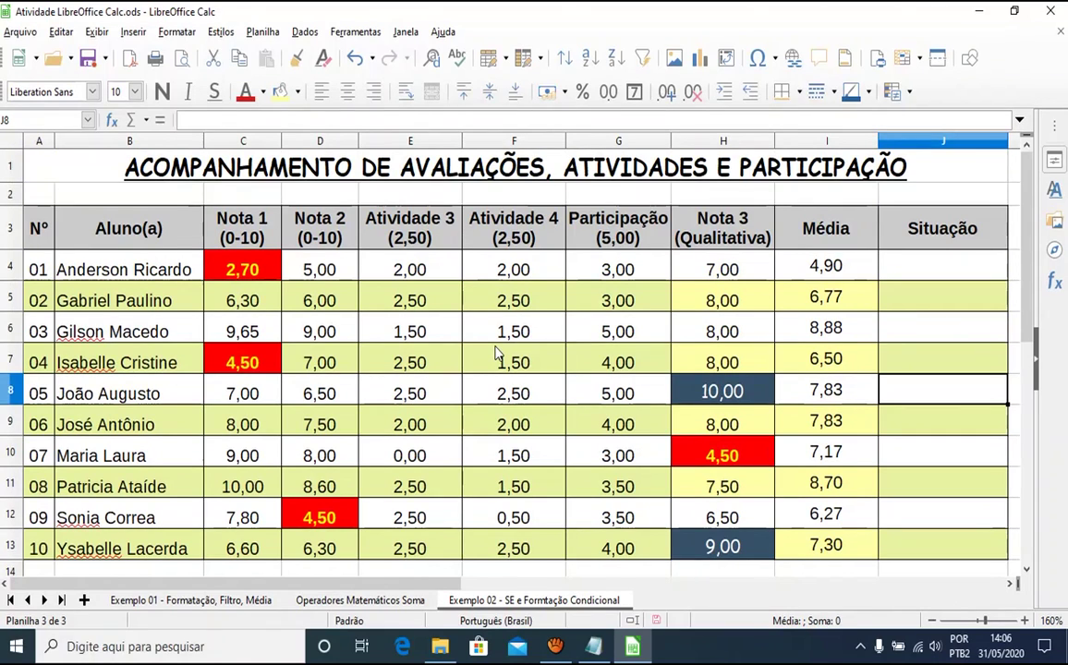
pyautogui.click(960, 263)
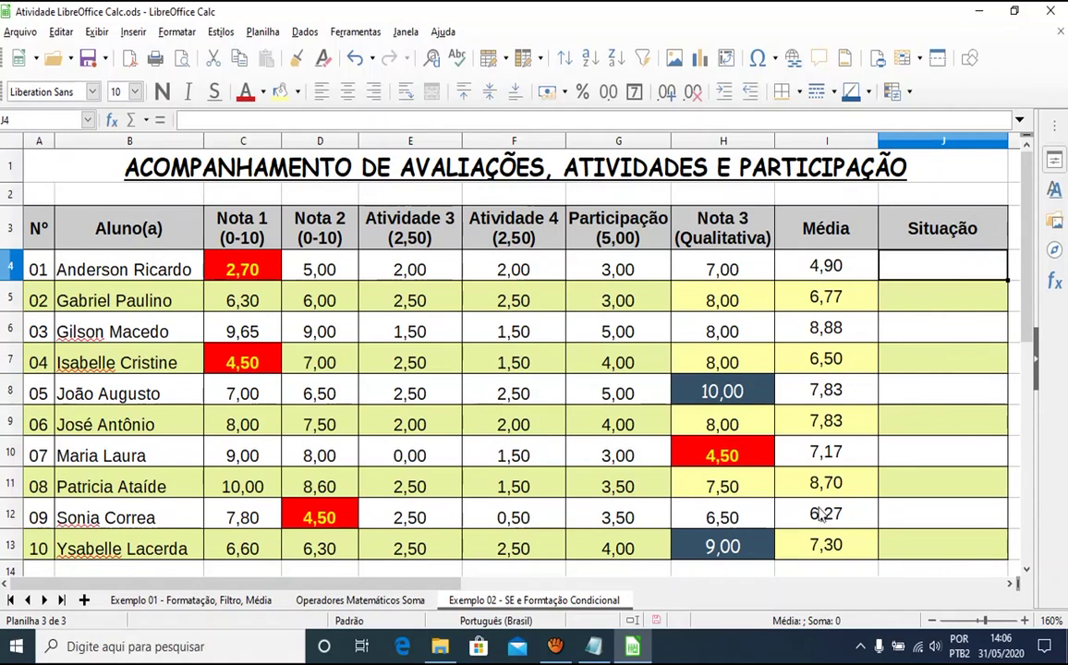
# Switch to the open Bloco de Notas note and add the heading "FÓRMULA SE" two lines below the lone equals sign
pyautogui.click(593, 647)
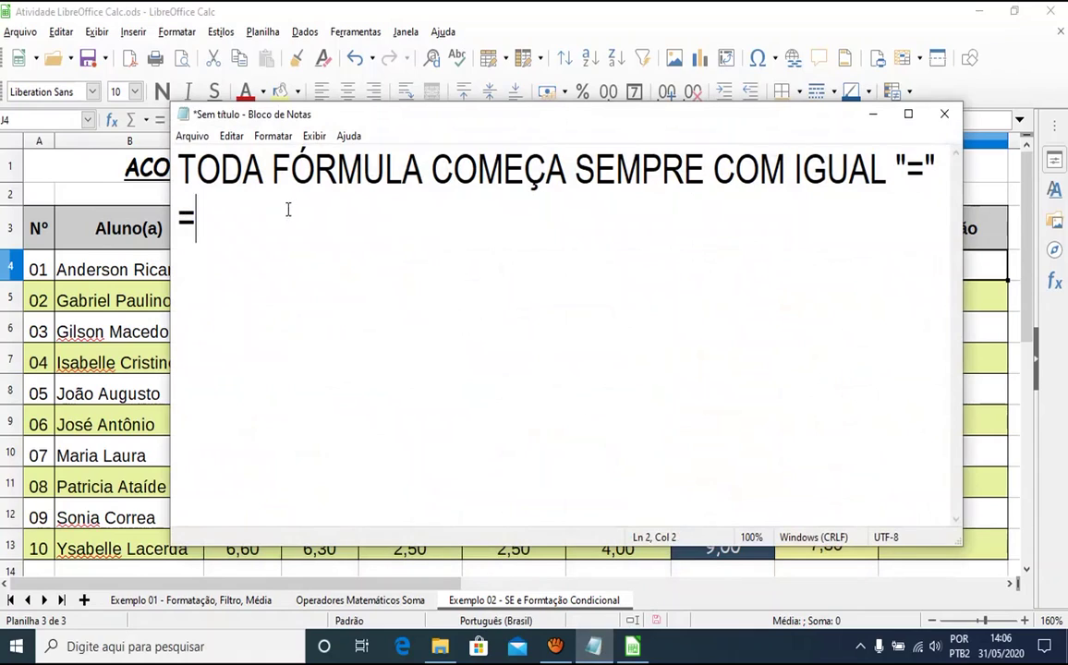
pyautogui.press('Return')
pyautogui.press('Return')
pyautogui.write('FÓRMU')
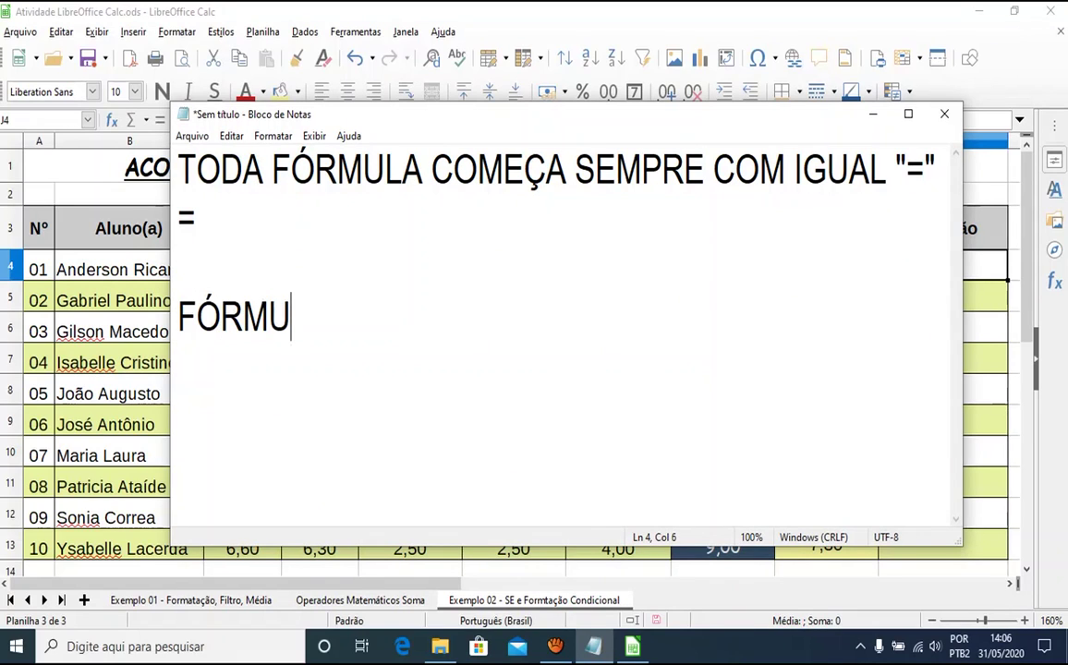
pyautogui.write('LA CA')
pyautogui.press('BackSpace')
pyautogui.press('BackSpace')
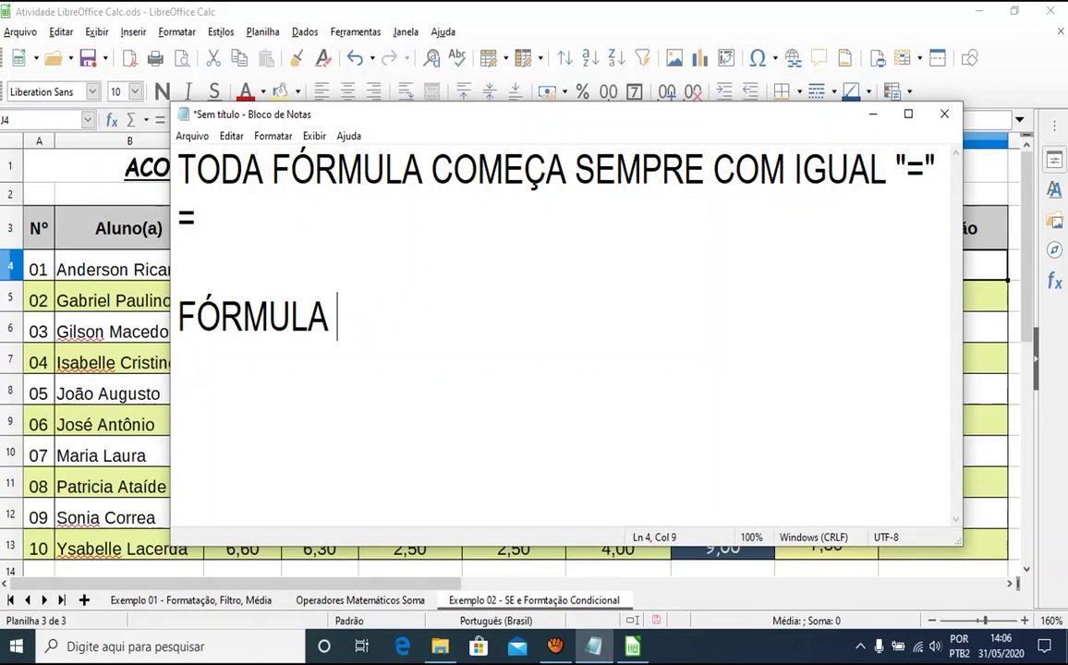
pyautogui.write('SE')
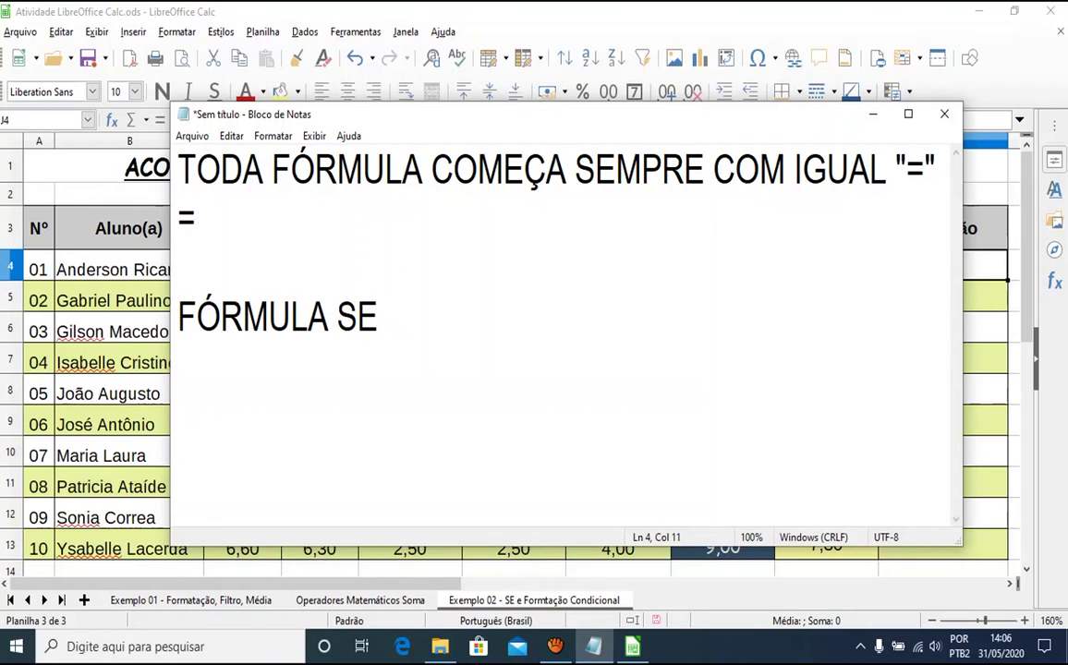
# Begin the function's syntax two lines below the heading with "=SE(critério;"
pyautogui.press('Return')
pyautogui.press('Return')
pyautogui.write('=SE(')
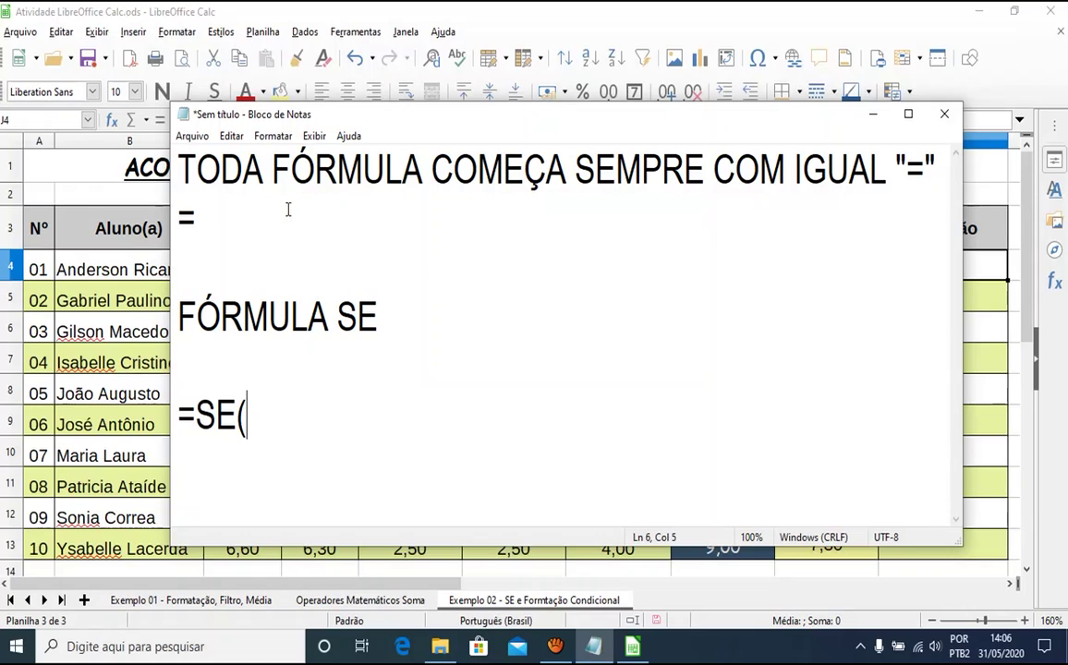
pyautogui.write('critério;')
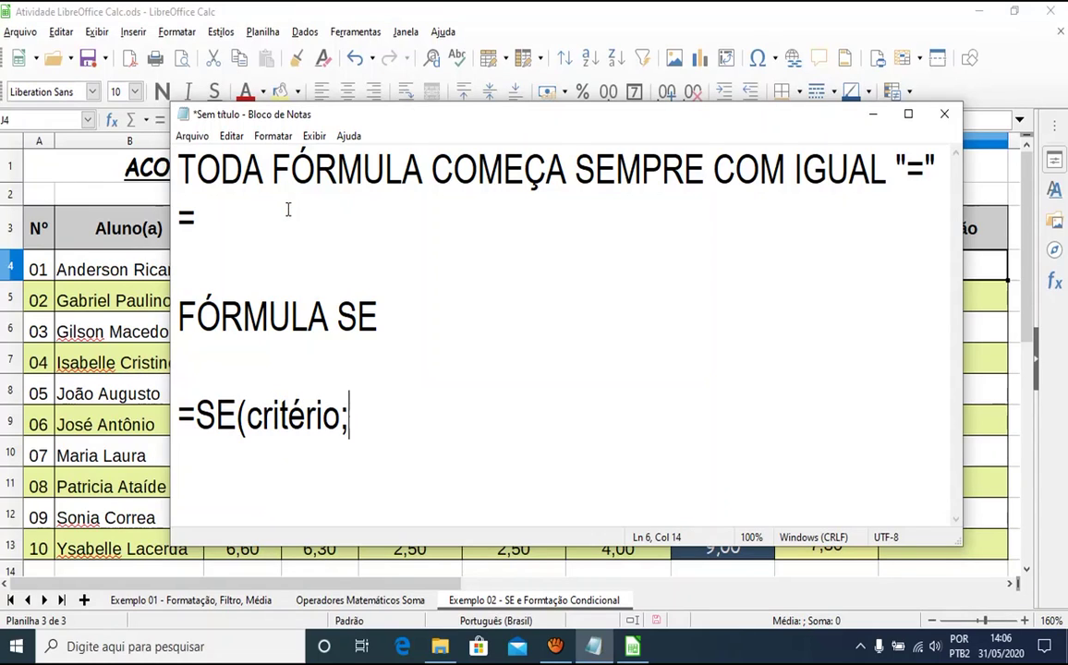
pyautogui.write('-valor')
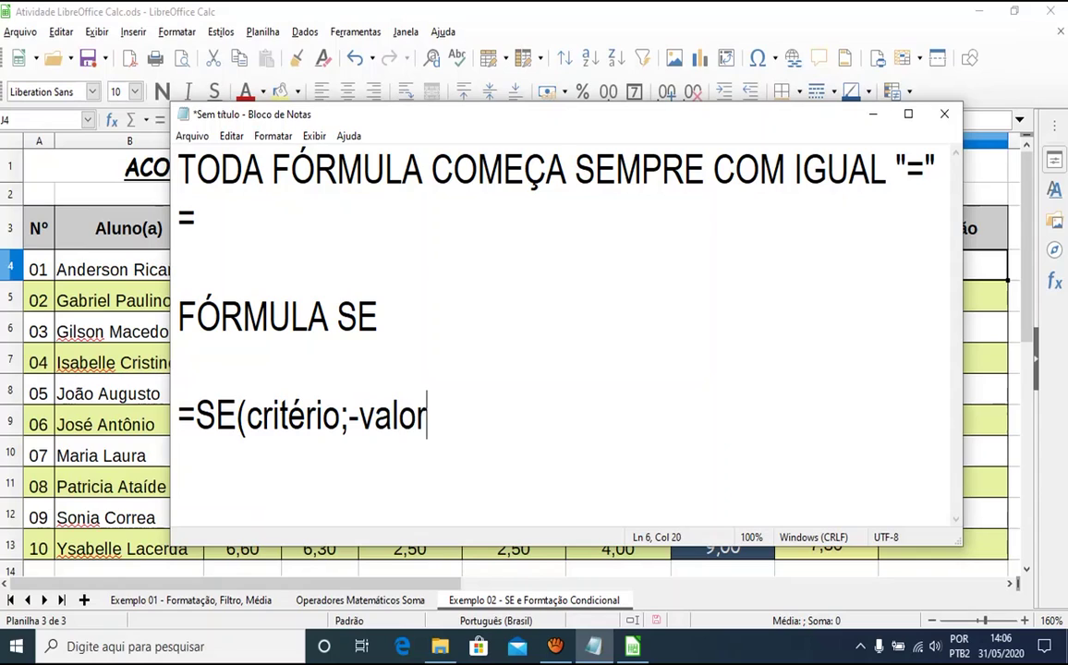
pyautogui.press('BackSpace')
pyautogui.press('BackSpace')
pyautogui.press('BackSpace')
pyautogui.press('BackSpace')
pyautogui.press('BackSpace')
pyautogui.press('BackSpace')
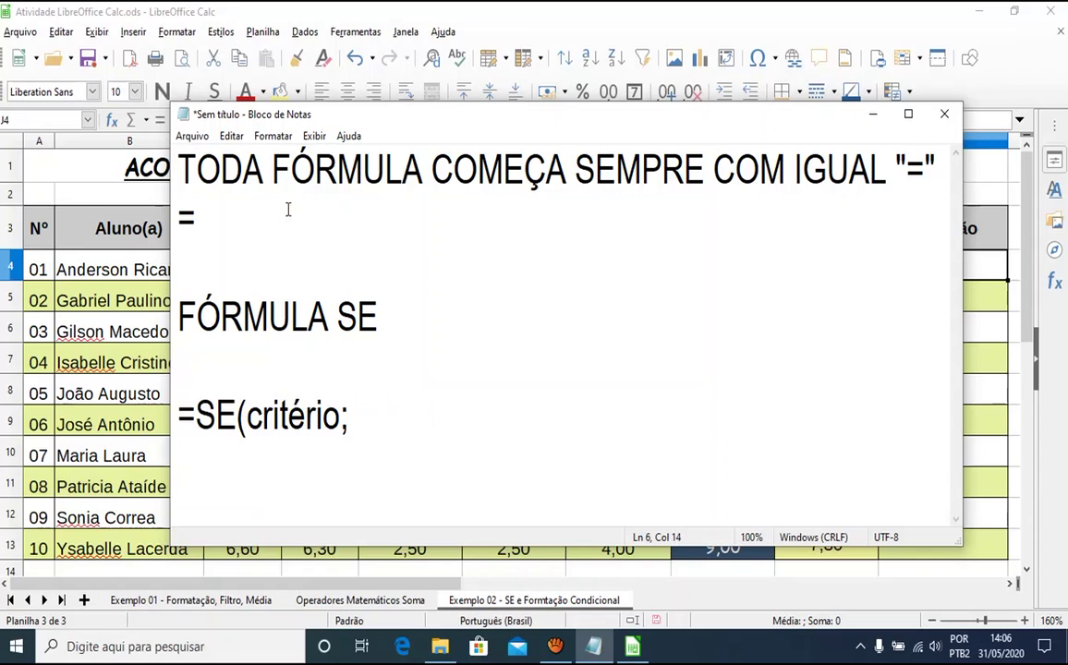
pyautogui.write('"VERDADEIR')
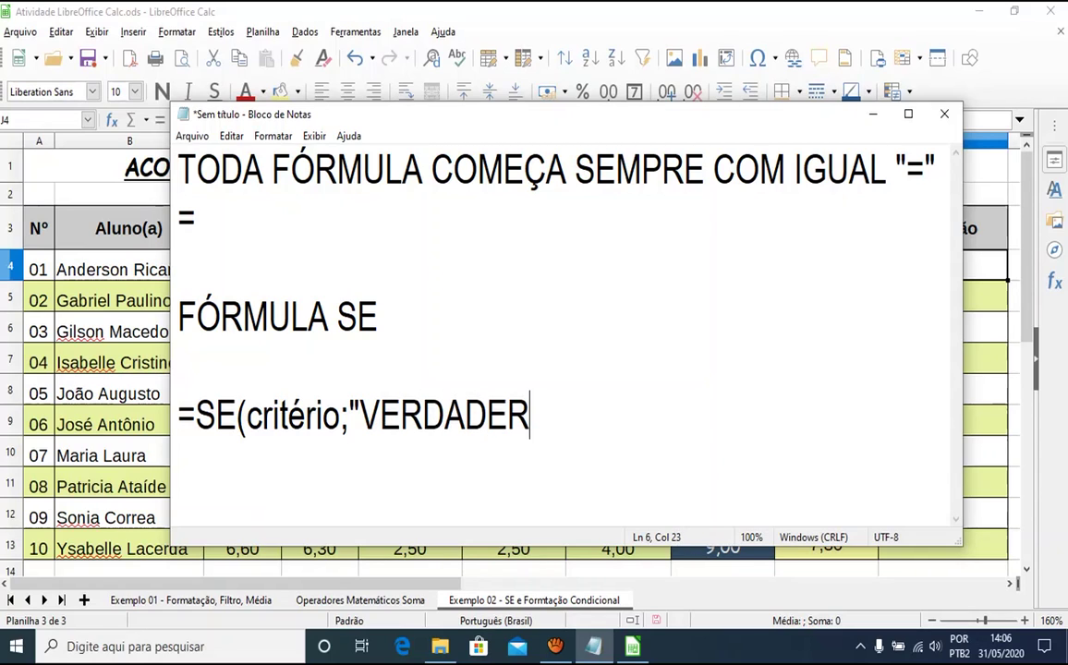
pyautogui.press('BackSpace')
pyautogui.write('IRO"')
pyautogui.press('BackSpace')
pyautogui.press('BackSpace')
pyautogui.press('BackSpace')
pyautogui.press('BackSpace')
pyautogui.press('BackSpace')
pyautogui.press('BackSpace')
pyautogui.press('BackSpace')
pyautogui.press('BackSpace')
pyautogui.press('BackSpace')
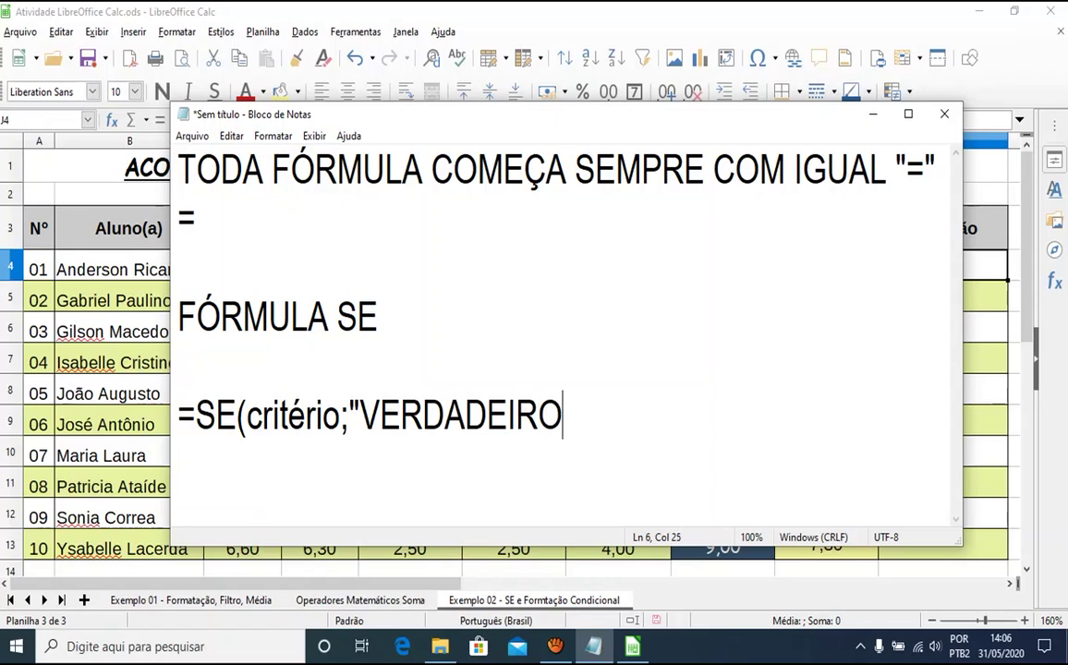
pyautogui.press('BackSpace')
pyautogui.press('BackSpace')
pyautogui.press('BackSpace')
pyautogui.write('E')
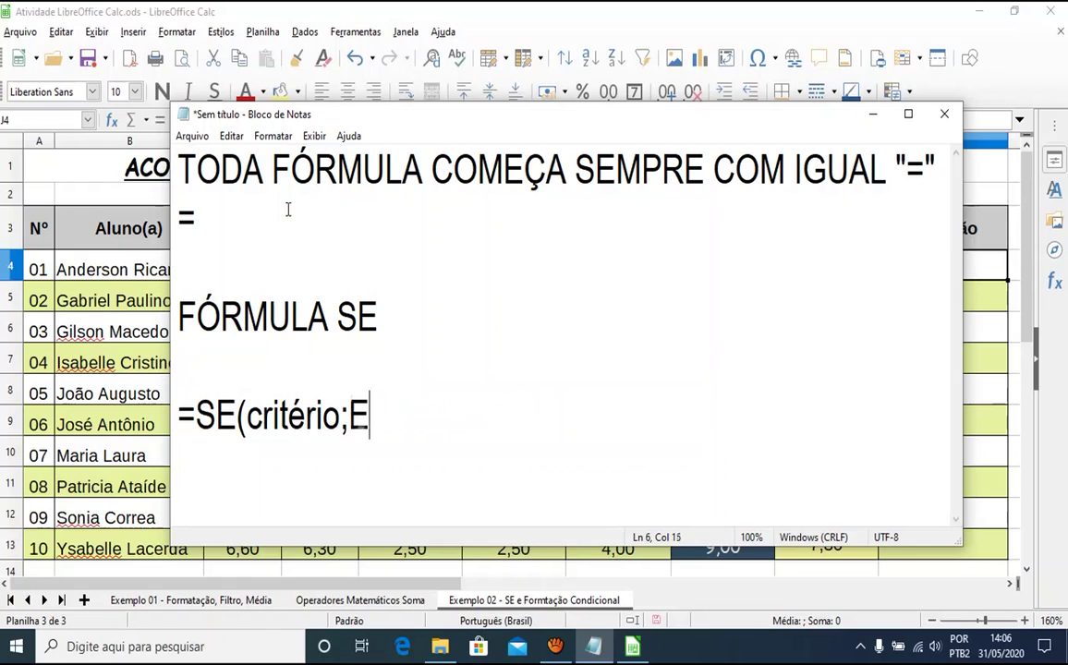
pyautogui.press('BackSpace')
# Complete the syntax line with the two outcome arguments, "VERDADEIRO;FALSO)"
pyautogui.write('VERDADEIRO;')
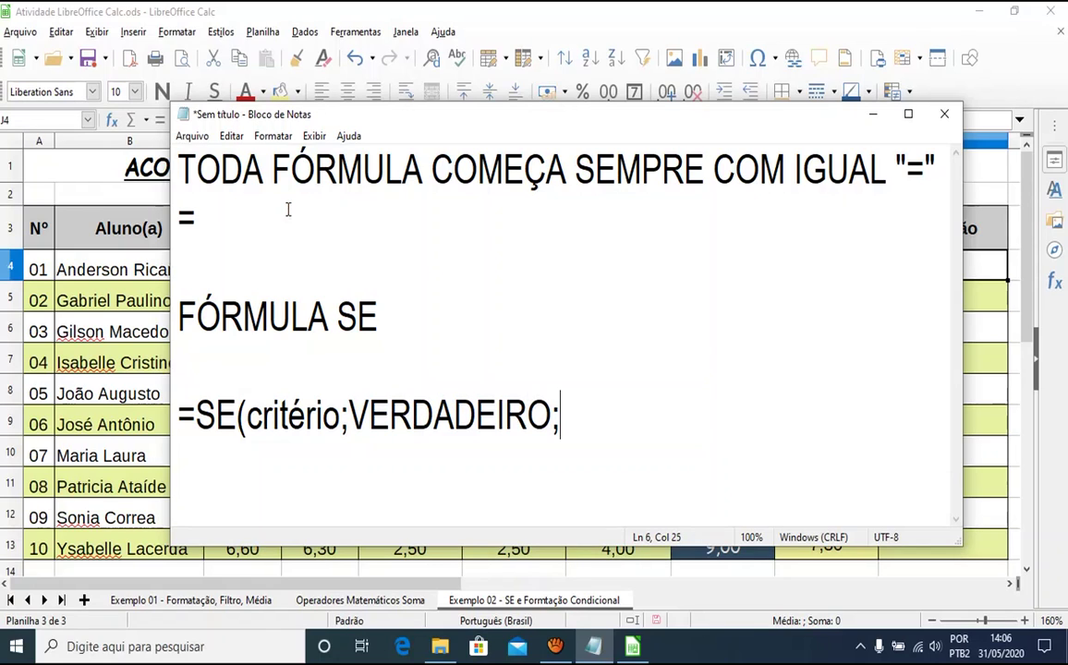
pyautogui.write('FALSO')
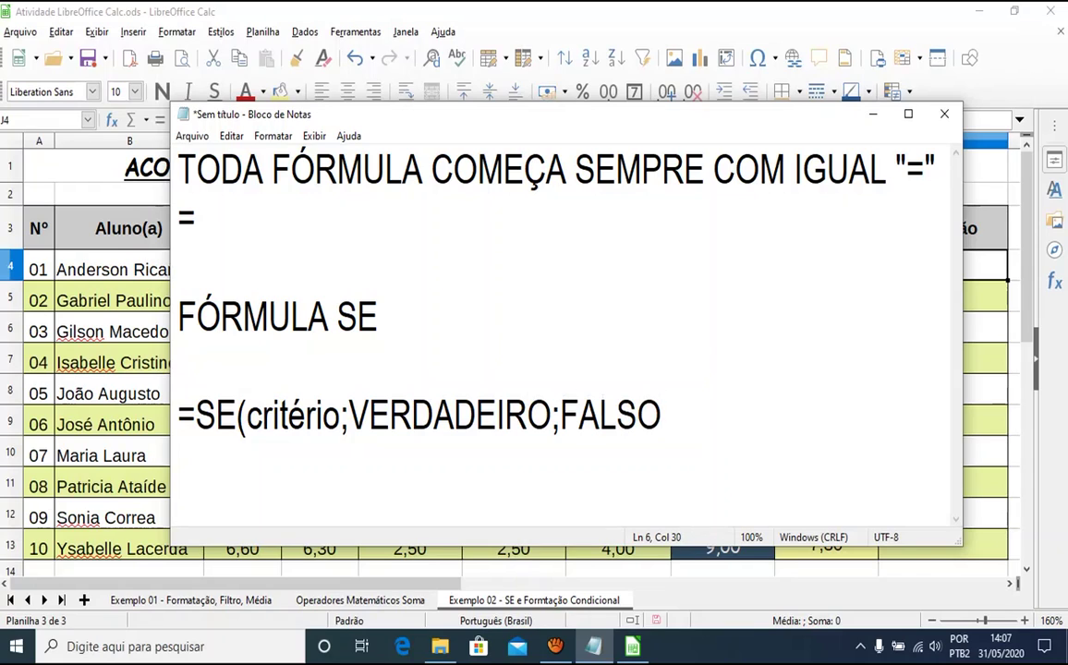
pyautogui.write(')')
# Add the example "=SE(MÉDIA >=7; APROVADO;REPROVADO)" on the line below the syntax
pyautogui.press('Return')
pyautogui.write('=SE(')
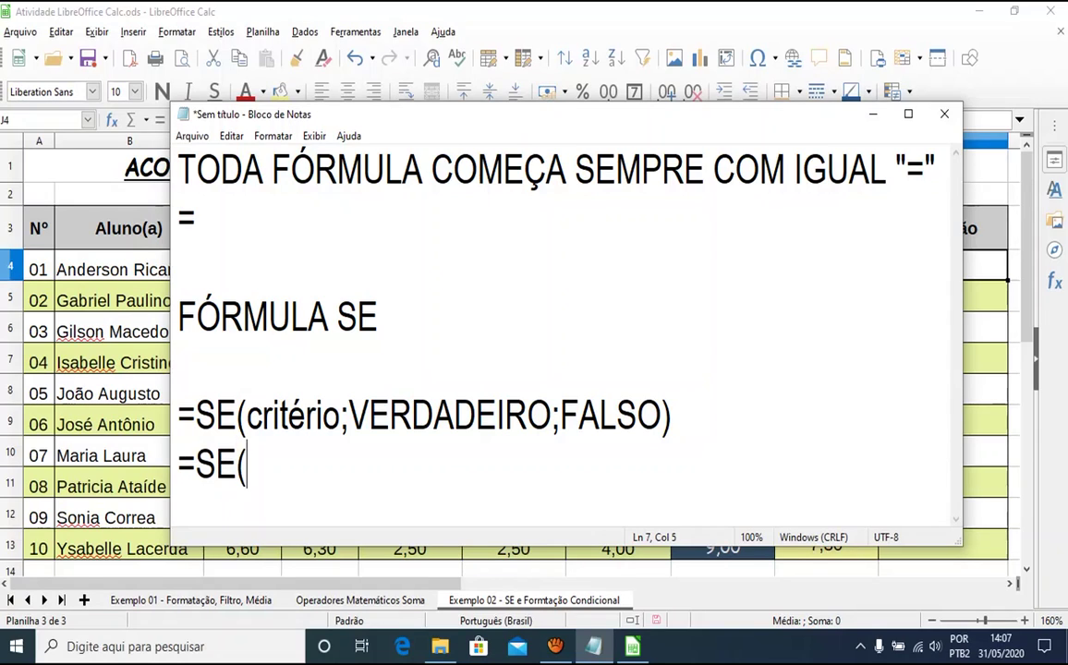
pyautogui.write('MÉDIA')
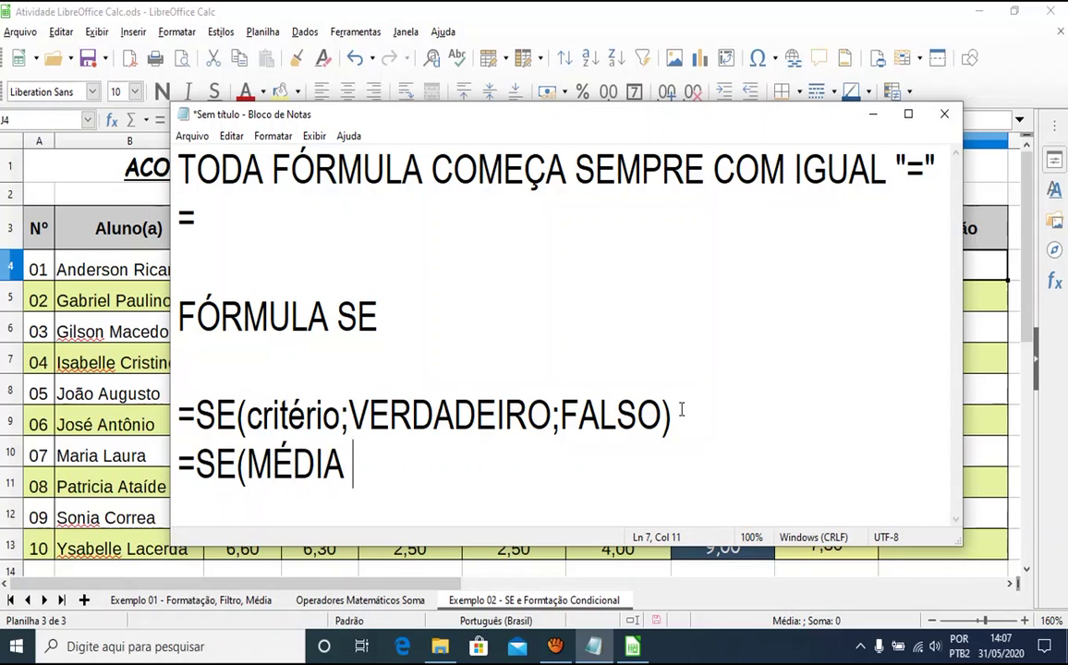
pyautogui.write(' >=7;')
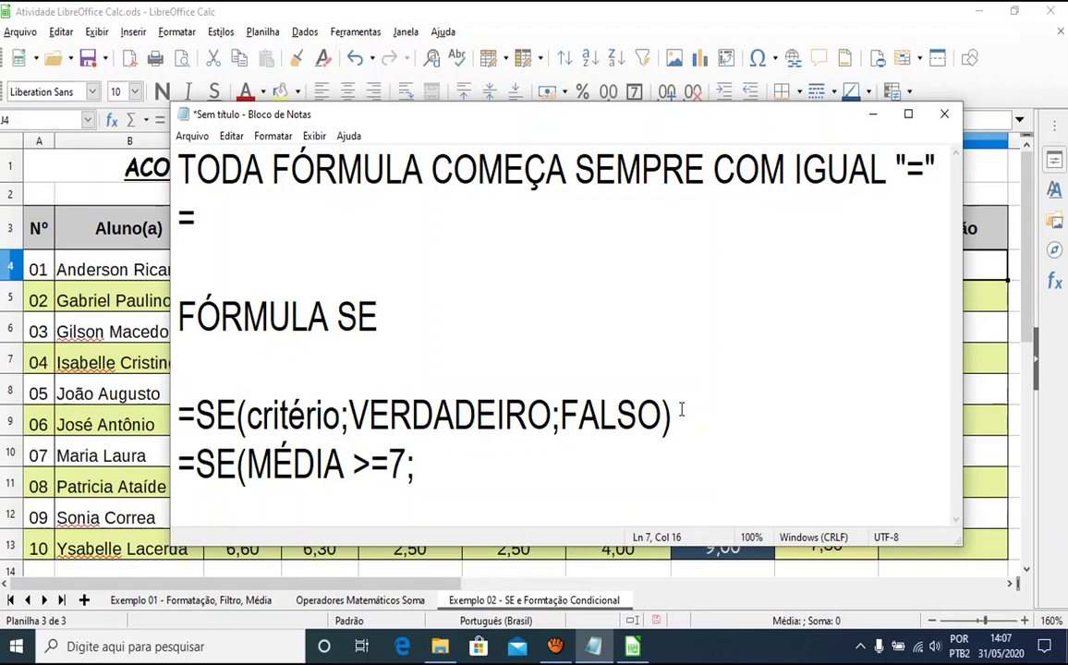
pyautogui.write(' APROVADO')
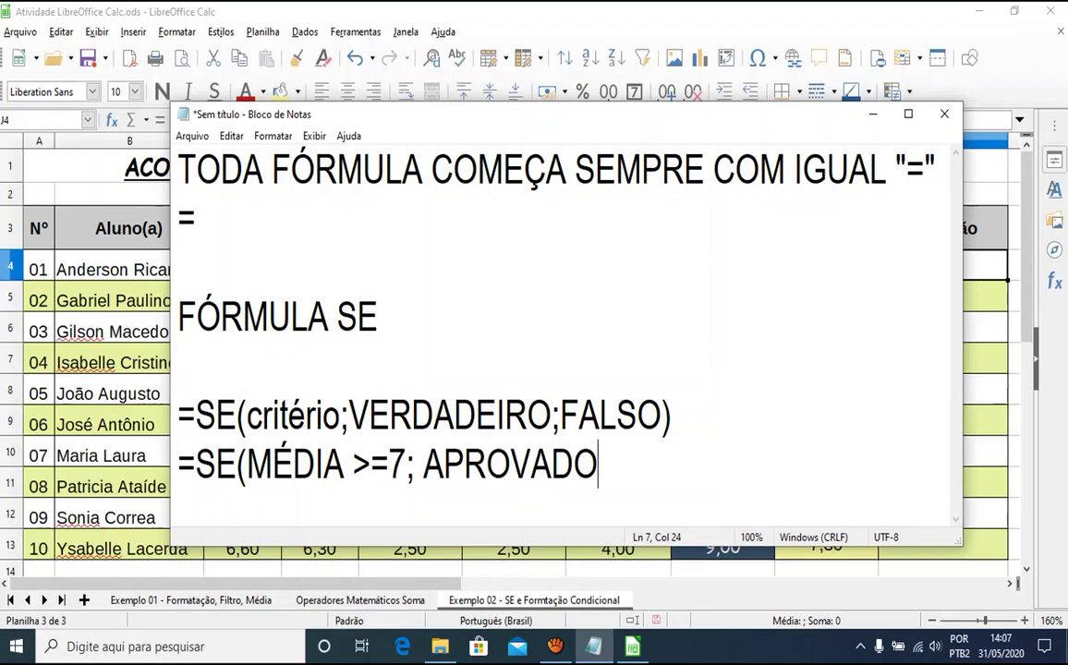
pyautogui.write(';')
pyautogui.write('REPROVAD')
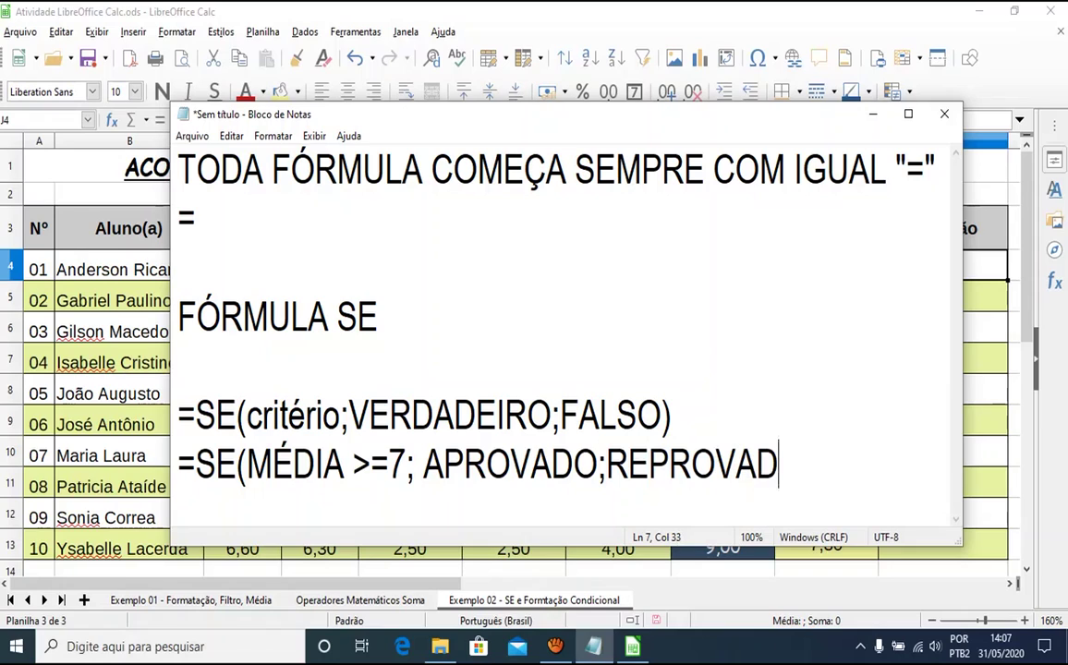
pyautogui.write('O)')
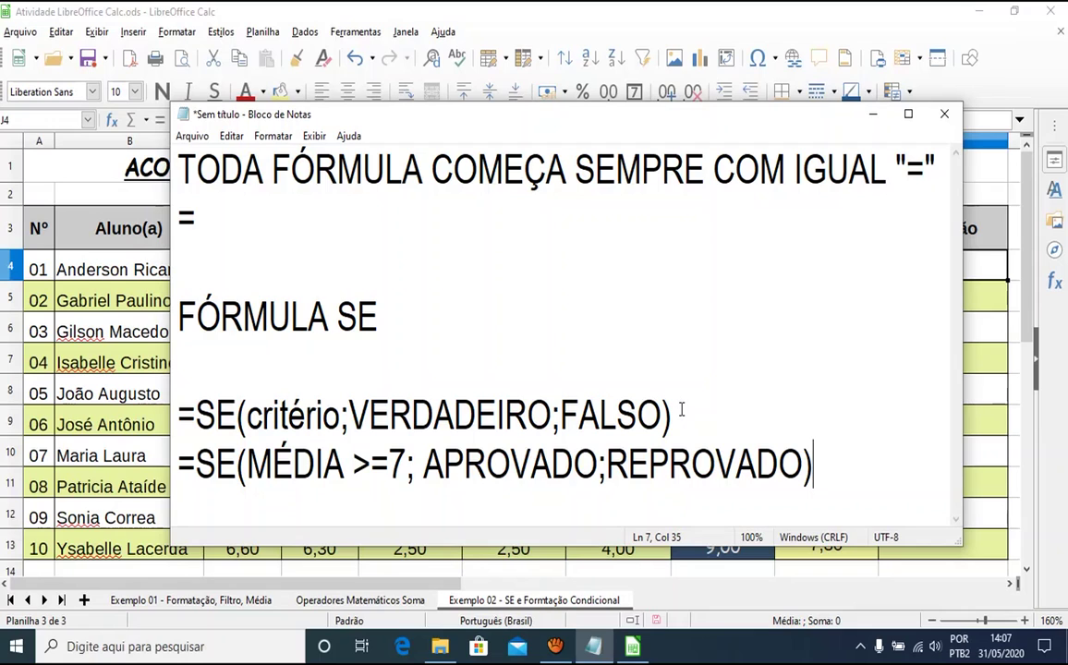
# Switch back to the LibreOffice Calc sheet and begin the SE formula in J4 with the condition "=se(I4>=7;"
pyautogui.hotkey('alt', 'Tab')
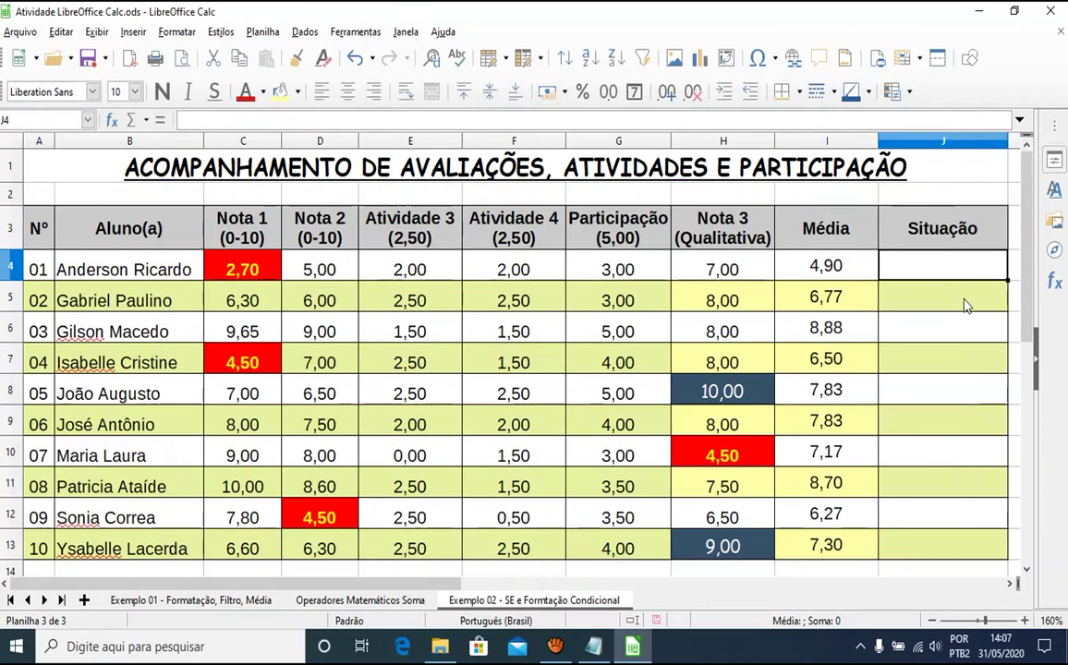
pyautogui.write('=se(')
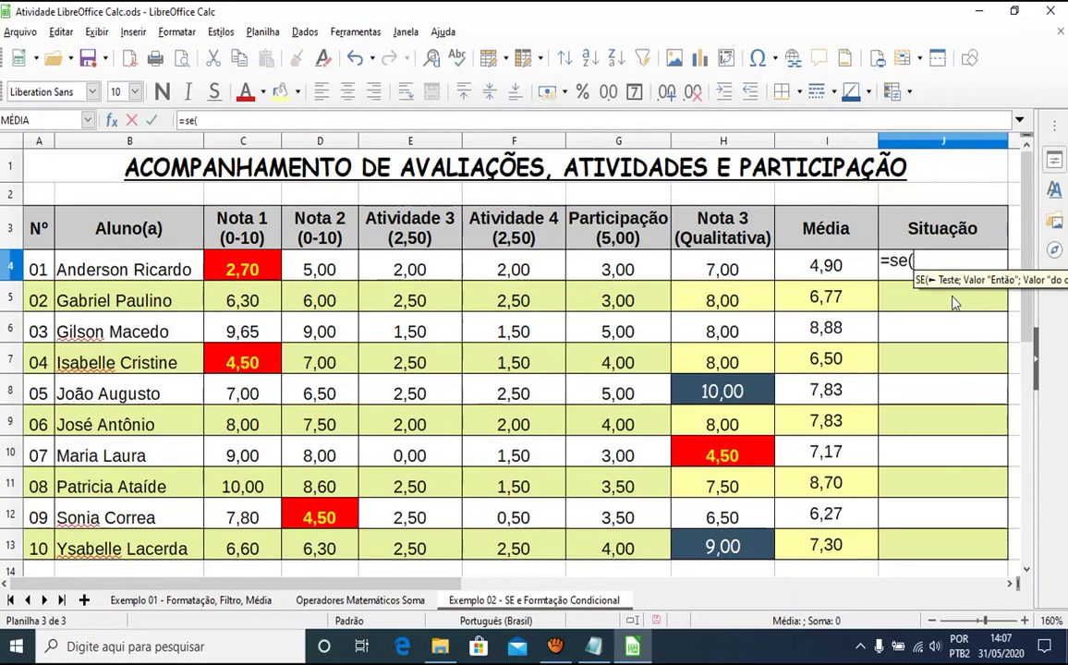
pyautogui.click(840, 268)
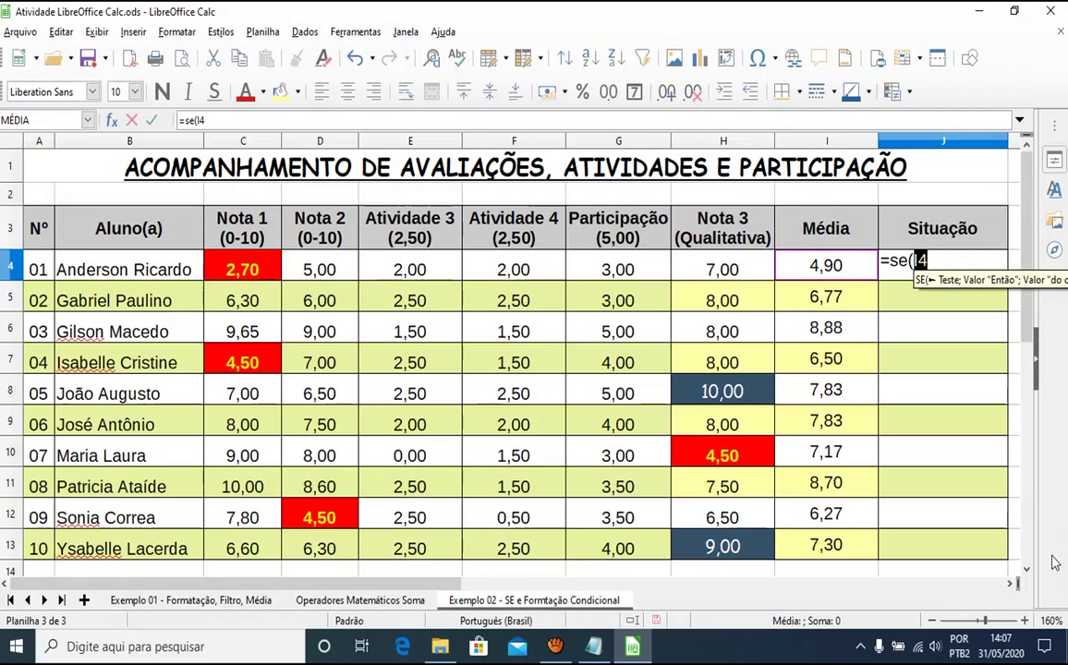
pyautogui.write('>-')
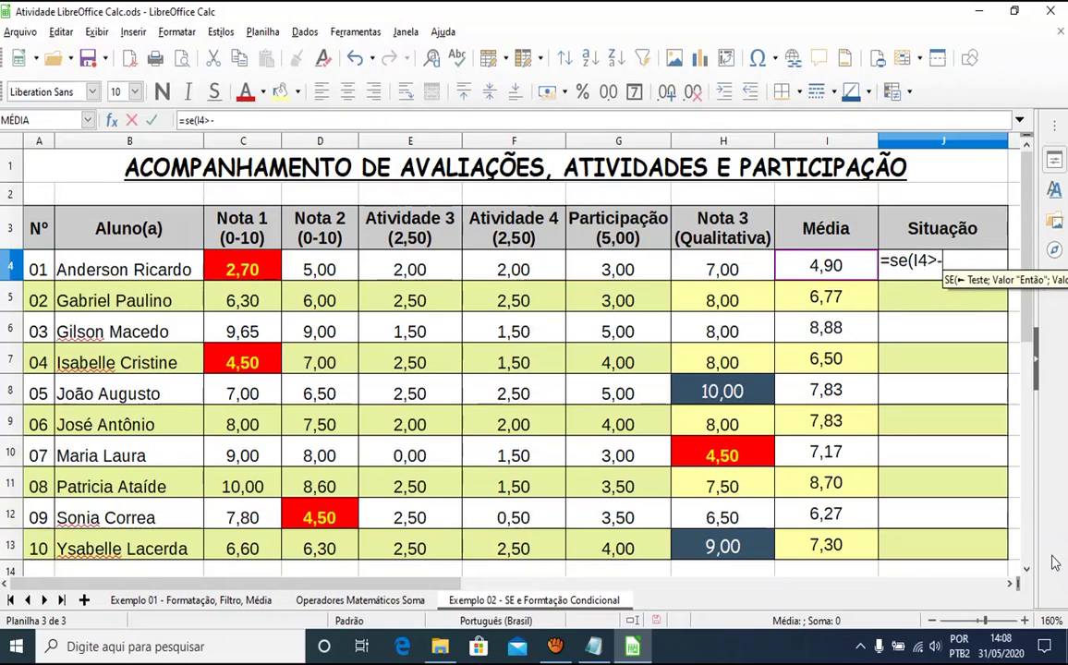
pyautogui.press('BackSpace')
pyautogui.write('=')
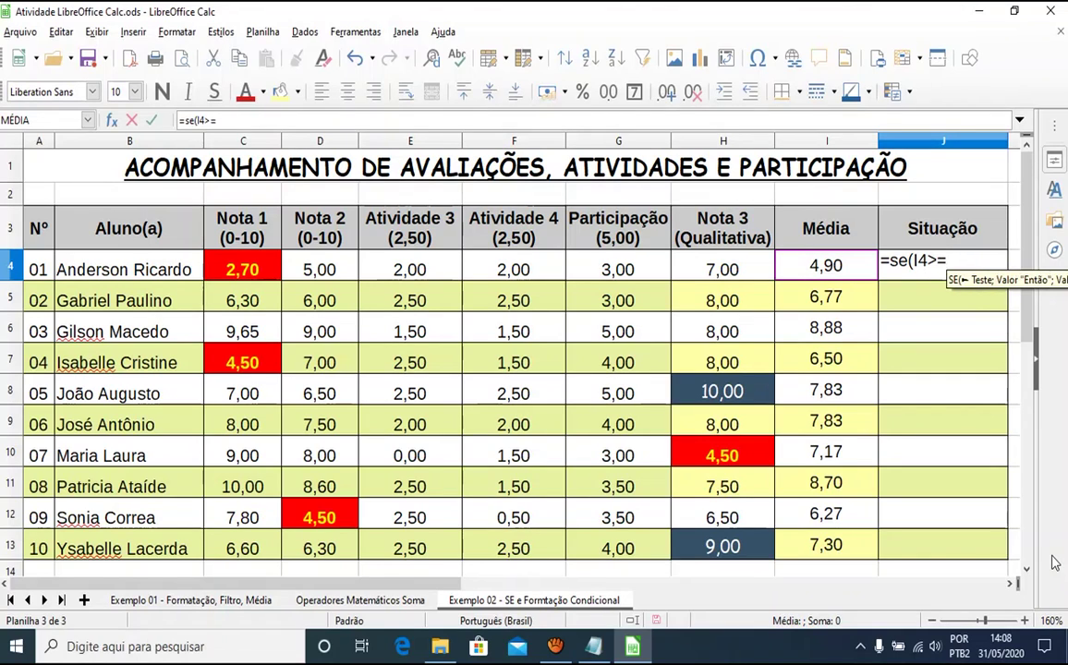
pyautogui.write('7')
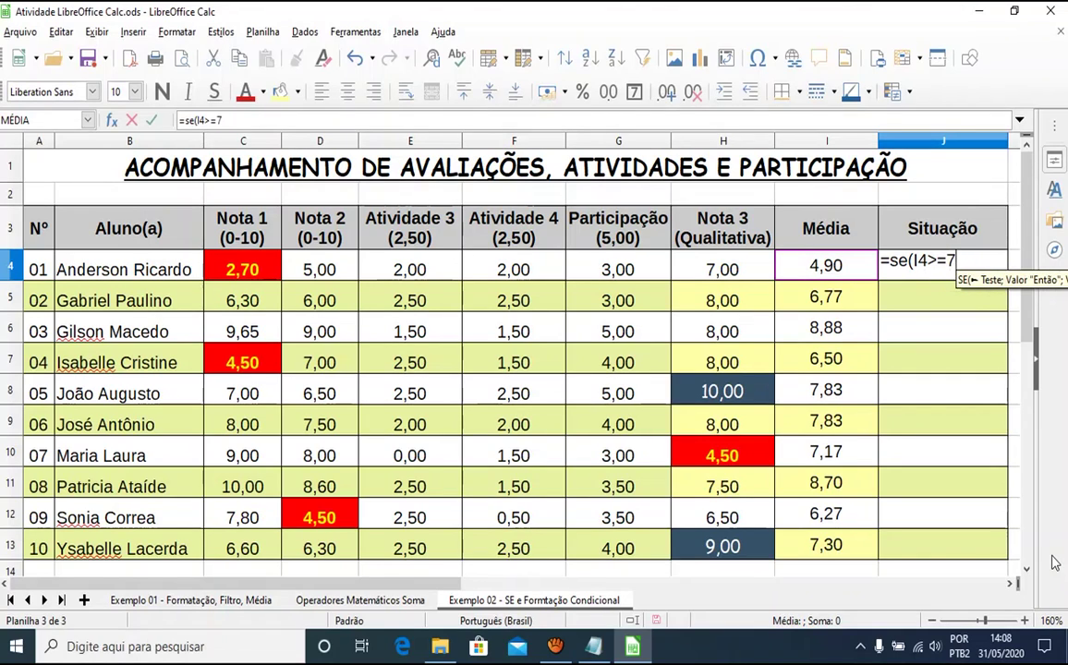
pyautogui.write(';')
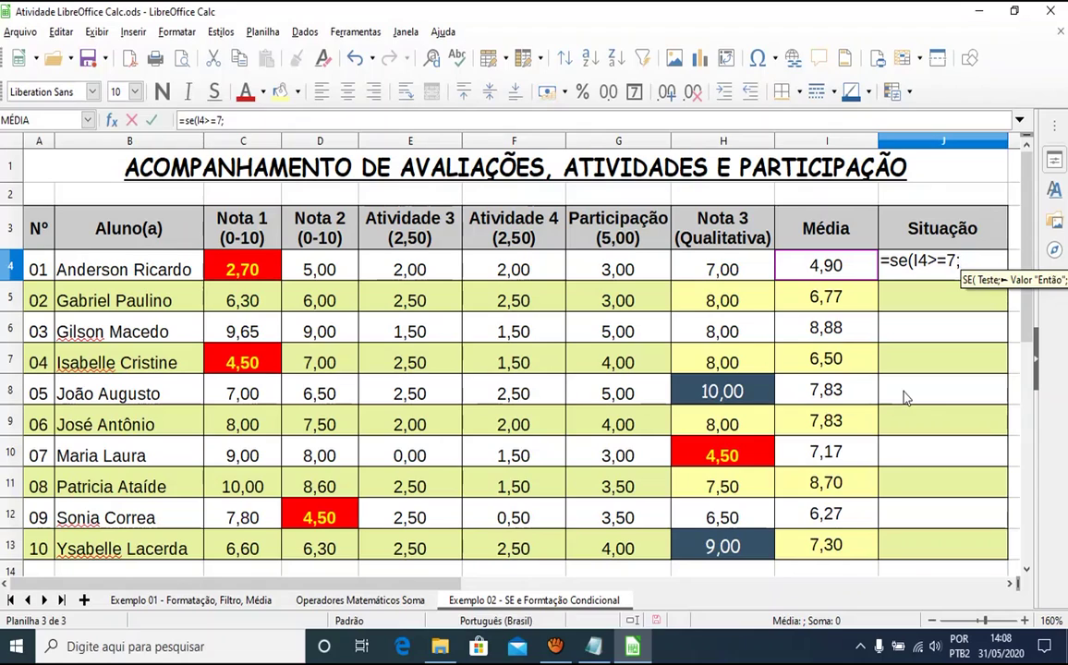
# Complete the J4 formula with "Aprovado" as the true result and "Reprovado" as the false result
pyautogui.write('"')
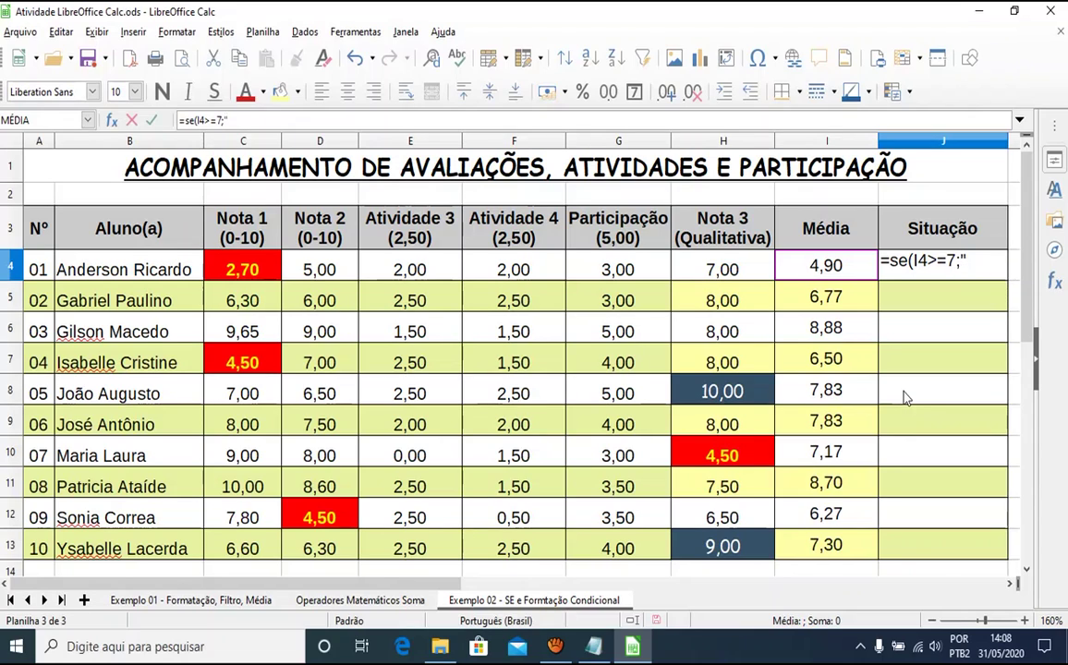
pyautogui.write('Aprovado')
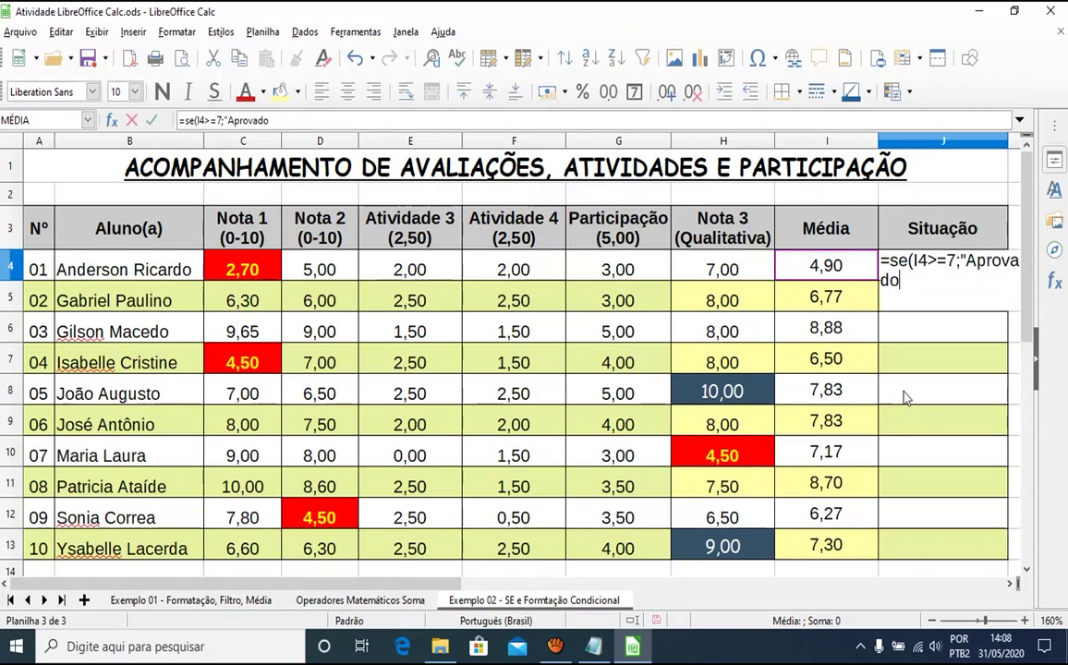
pyautogui.write('";')
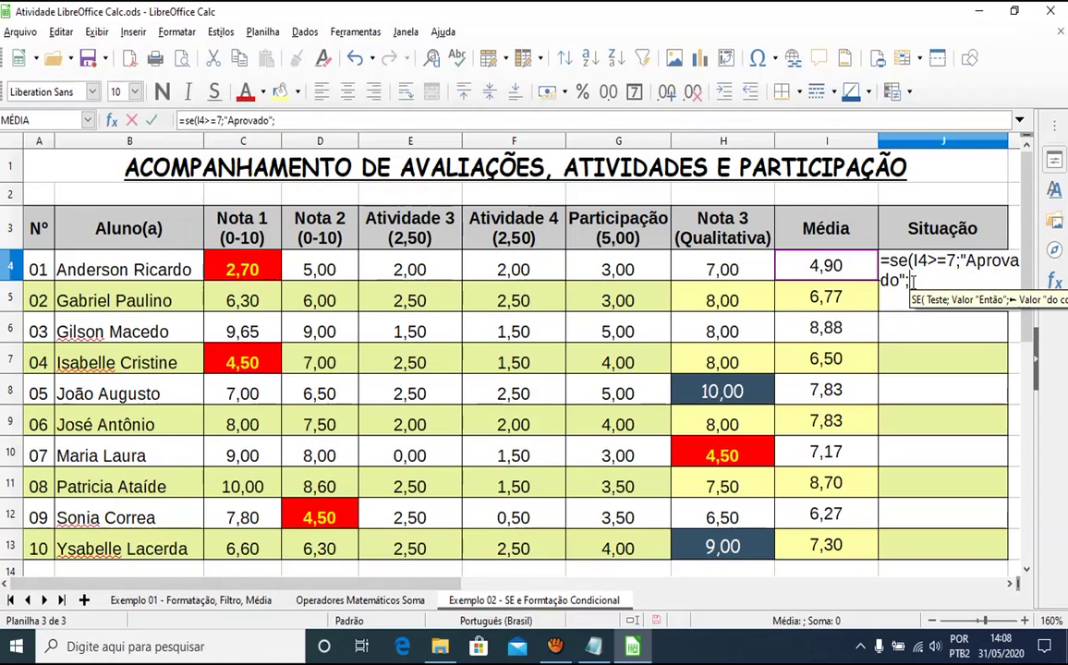
pyautogui.write('"')
pyautogui.write('Reprova')
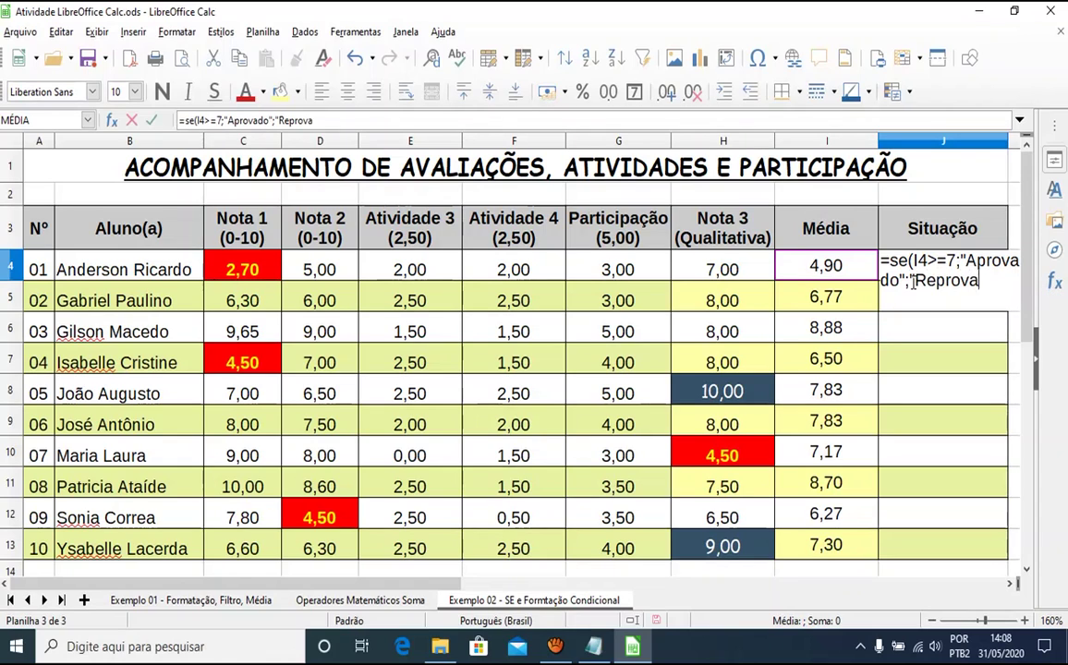
pyautogui.write('do"')
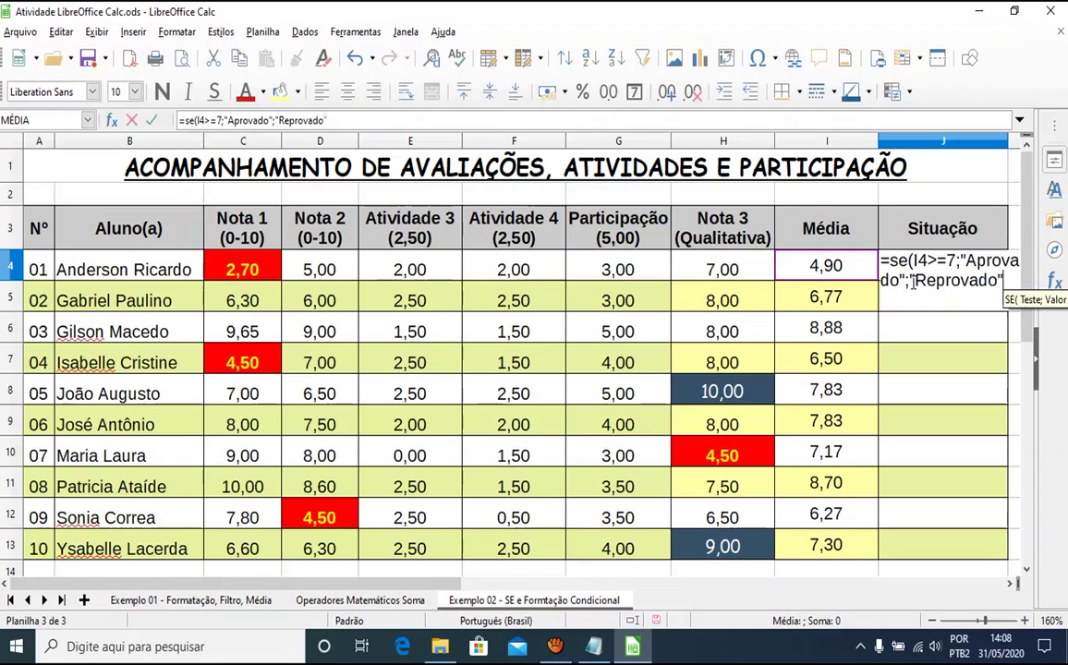
pyautogui.write(')')
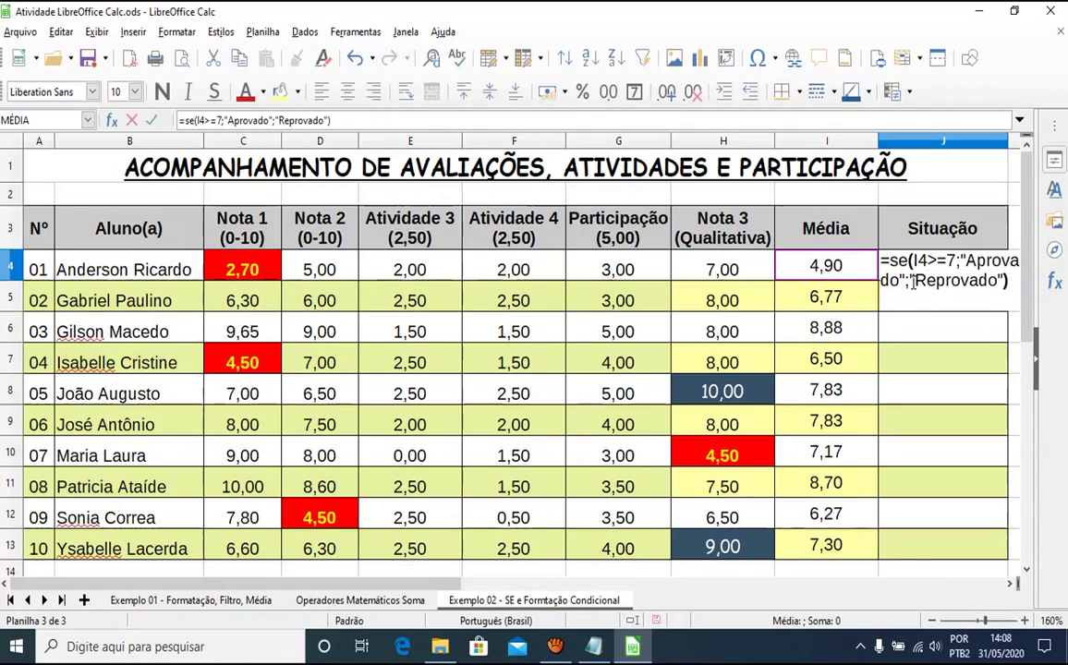
pyautogui.press('Return')
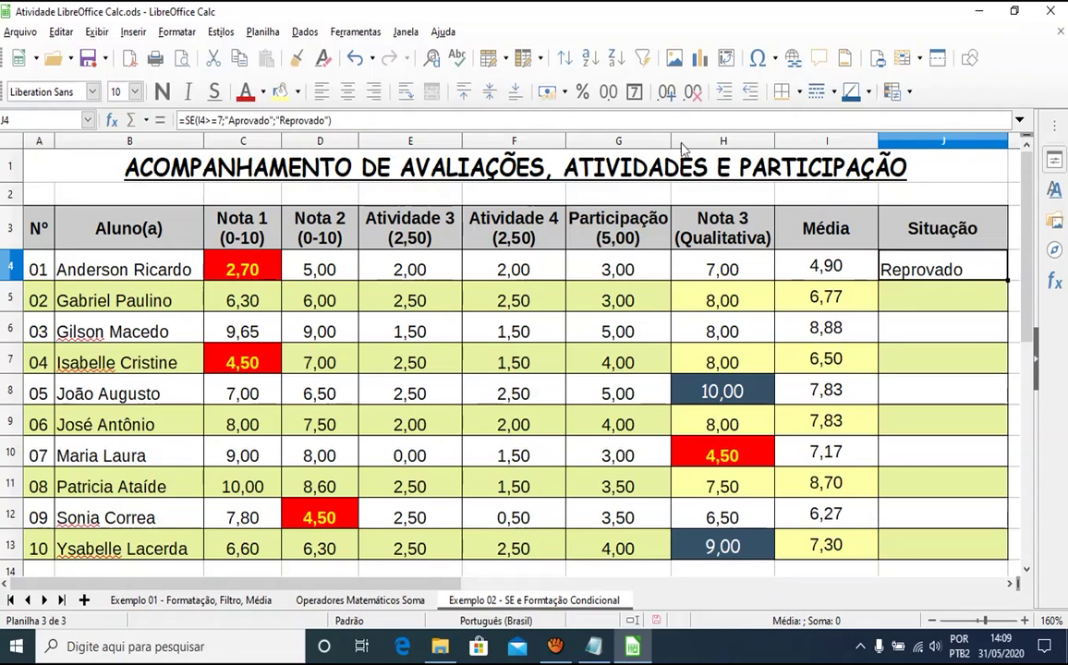
# Center J4 horizontally and vertically, and fill its formula down through J13
pyautogui.click(348, 91)
pyautogui.click(487, 92)
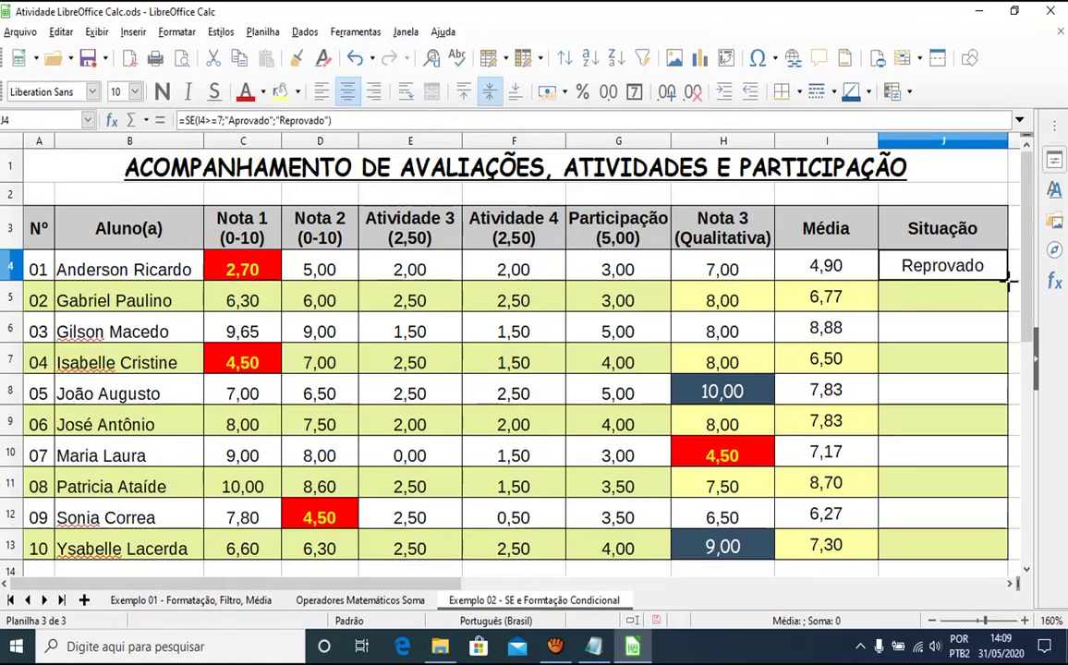
pyautogui.moveTo(1008, 280); pyautogui.dragTo(977, 549)
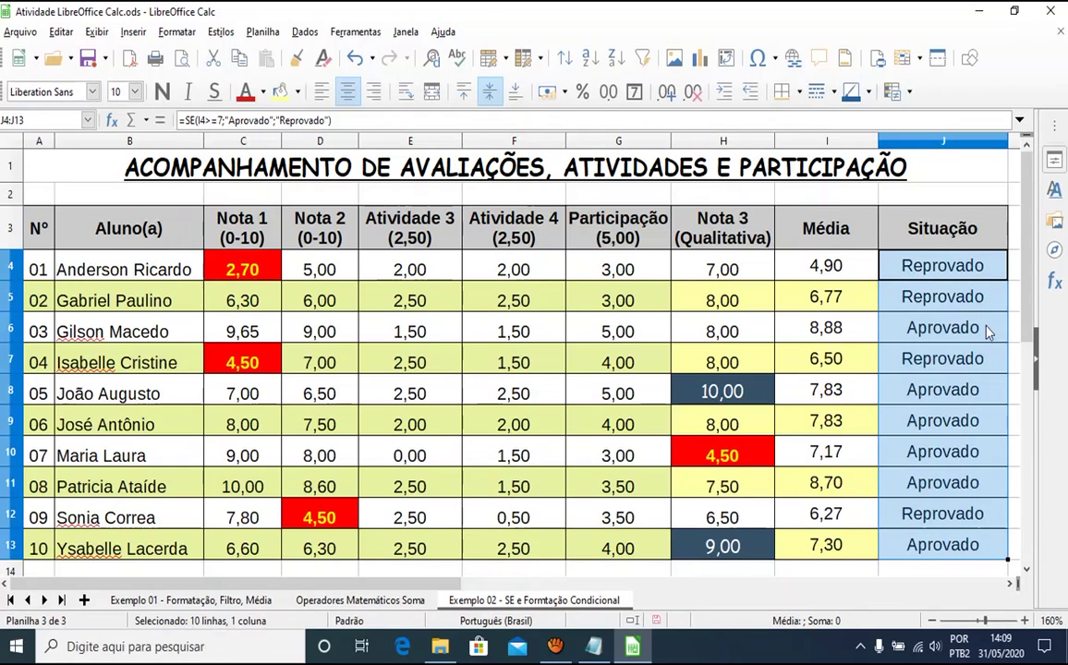
# Apply the light yellow background to the Situação cells J5, J7, J9, J11 and J13
pyautogui.click(961, 308)
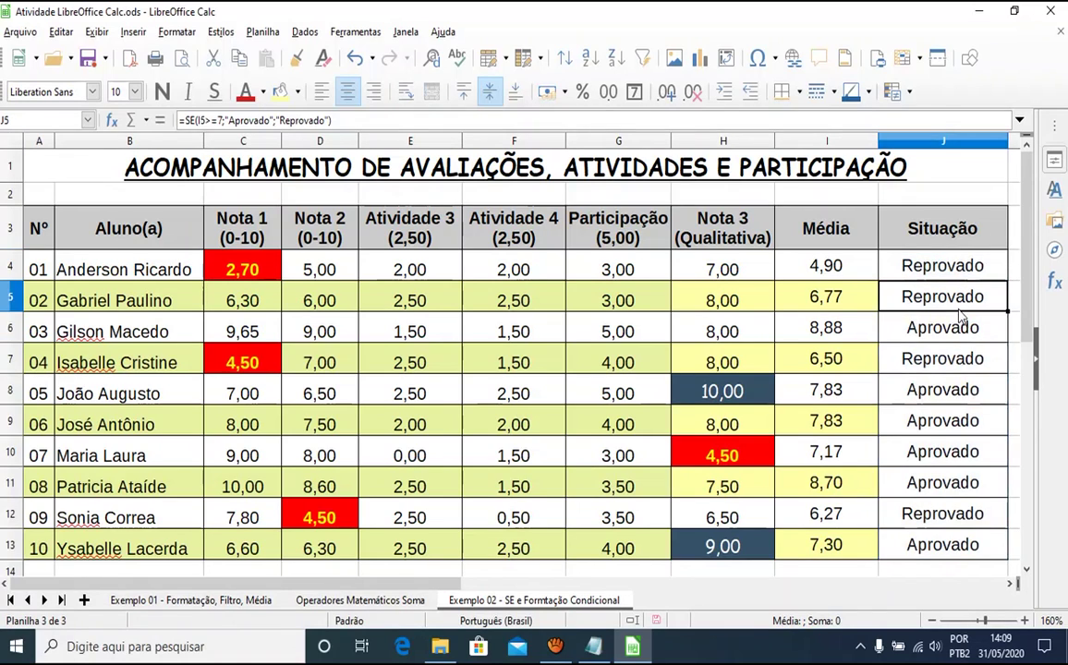
pyautogui.keyDown('ctrl'); pyautogui.click(979, 362); pyautogui.keyUp('ctrl')
pyautogui.keyDown('ctrl'); pyautogui.click(974, 420); pyautogui.keyUp('ctrl')
pyautogui.keyDown('ctrl'); pyautogui.click(974, 481); pyautogui.keyUp('ctrl')
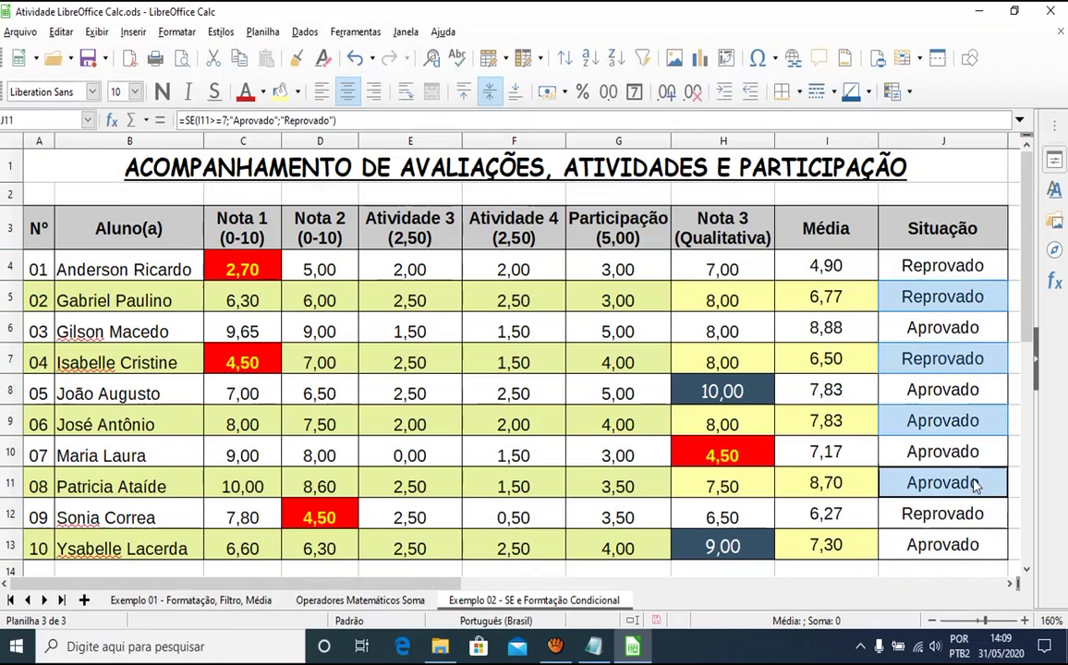
pyautogui.keyDown('ctrl'); pyautogui.click(967, 553); pyautogui.keyUp('ctrl')
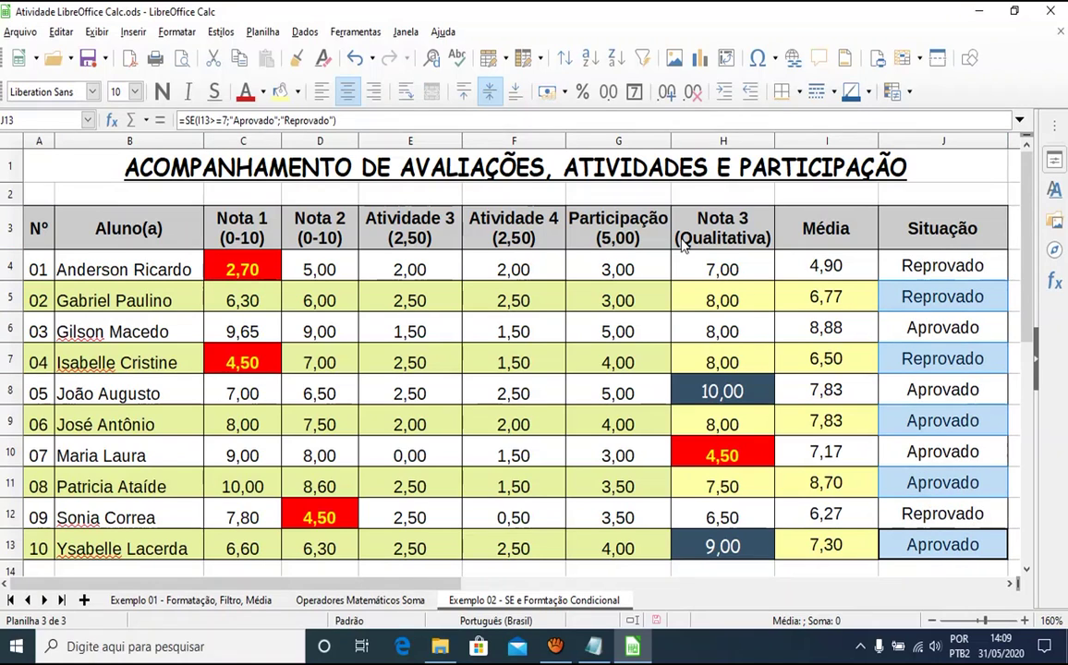
pyautogui.click(280, 91)
pyautogui.click(1013, 295)
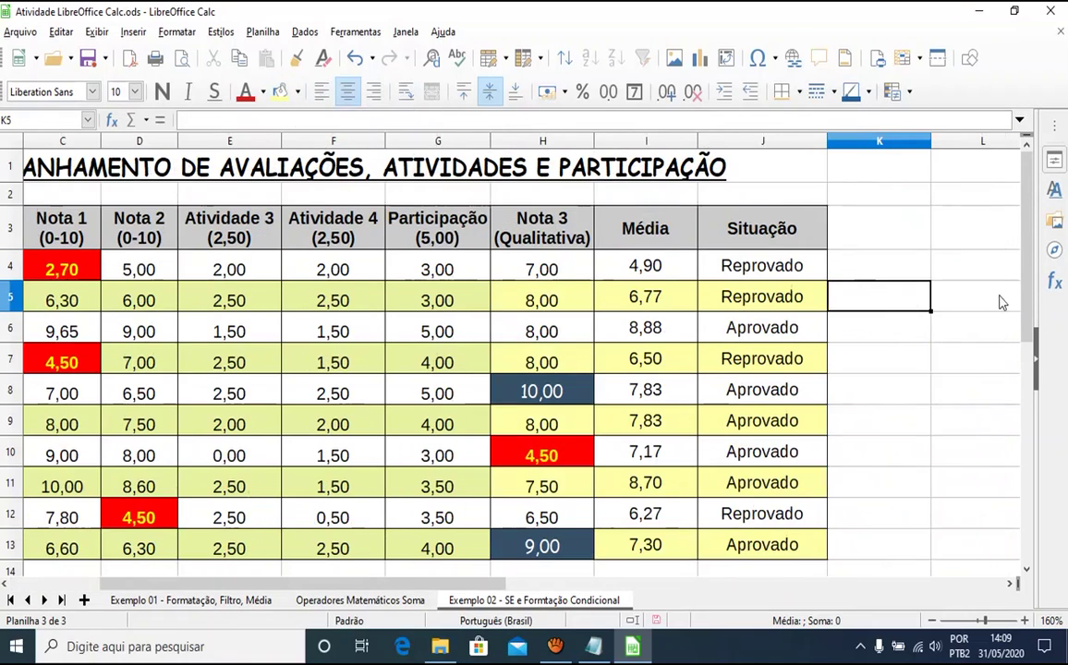
# Test the Situação formula by setting the first student's Nota 1 in C4 to 9, and undo the change
pyautogui.click(796, 266)
pyautogui.click(809, 298)
pyautogui.click(814, 325)
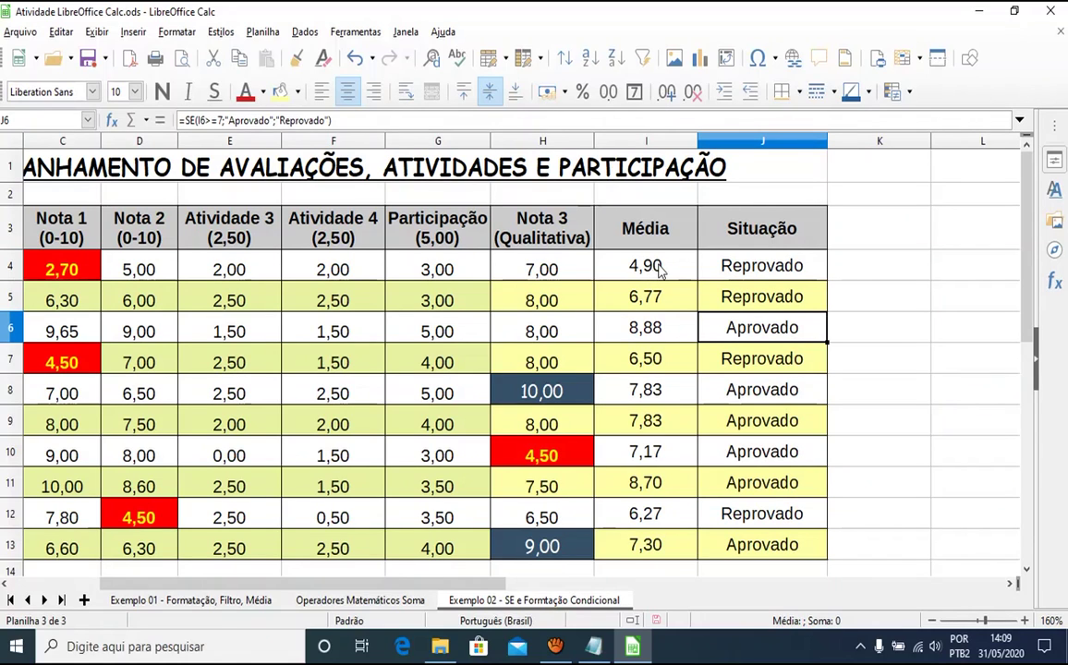
pyautogui.click(58, 269)
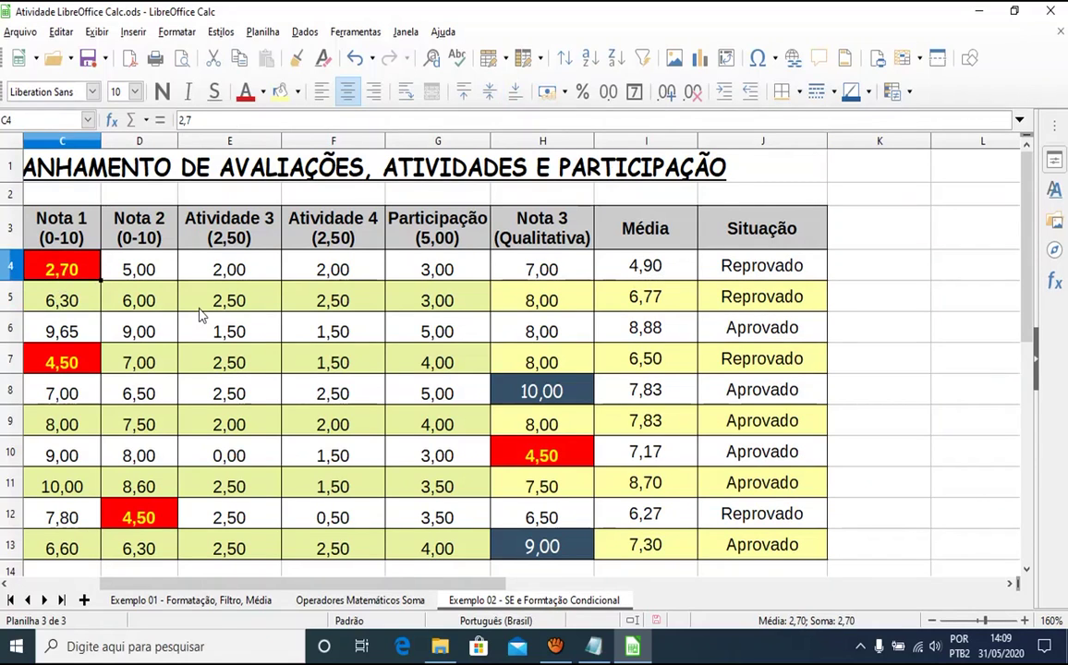
pyautogui.write('9')
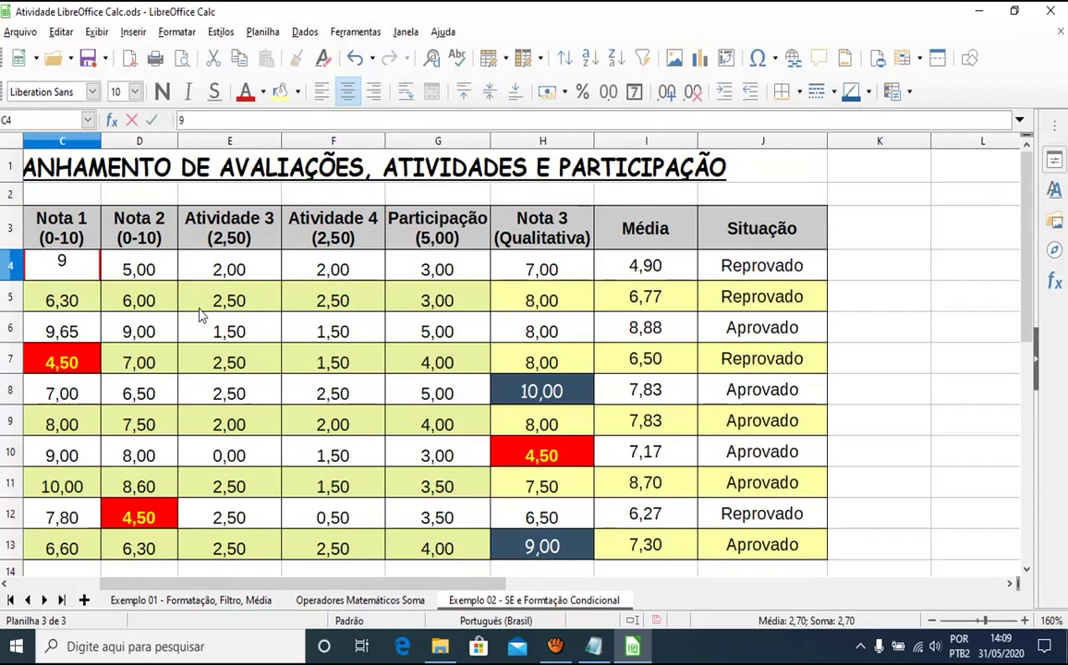
pyautogui.press('Return')
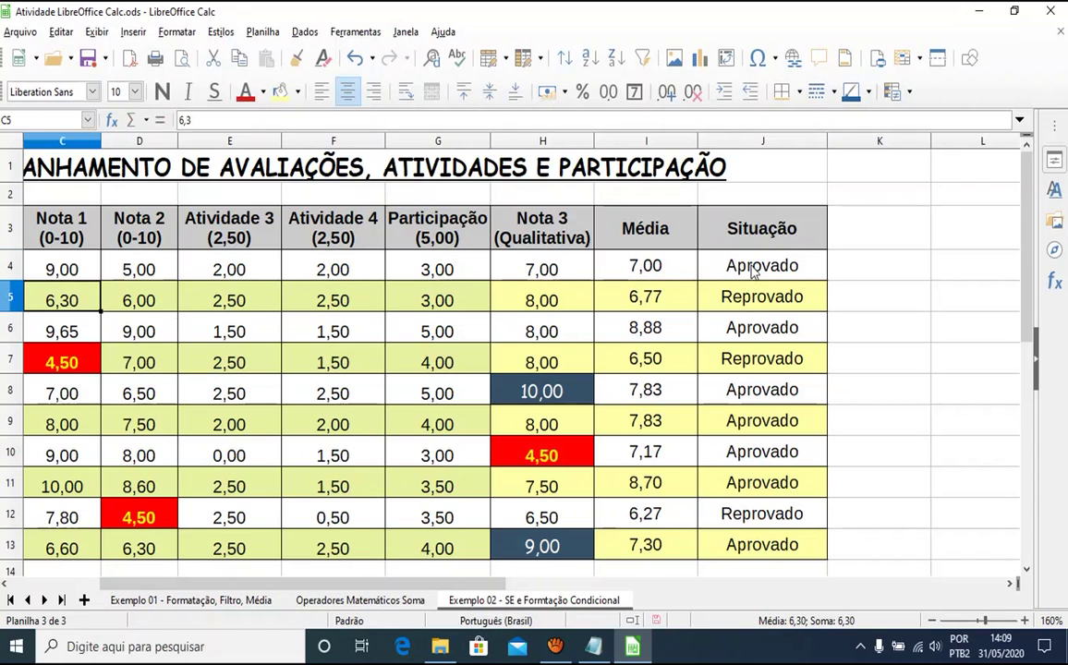
pyautogui.hotkey('ctrl', 'z')
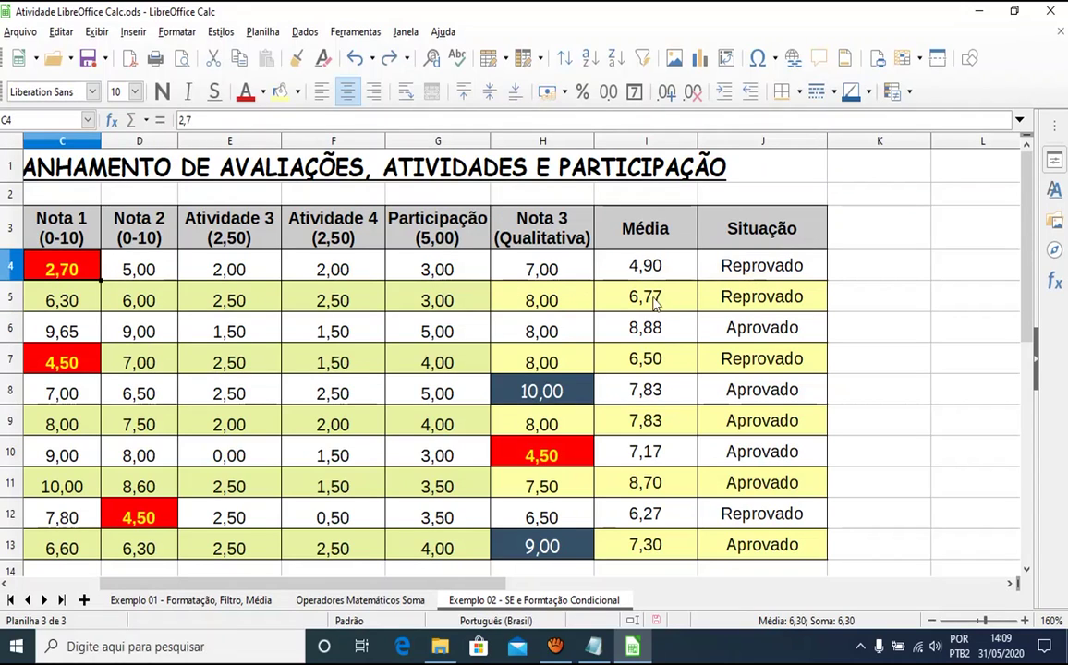
# Review the SE formula of the first student's Situação cell, J4
pyautogui.click(727, 305)
pyautogui.click(779, 273)
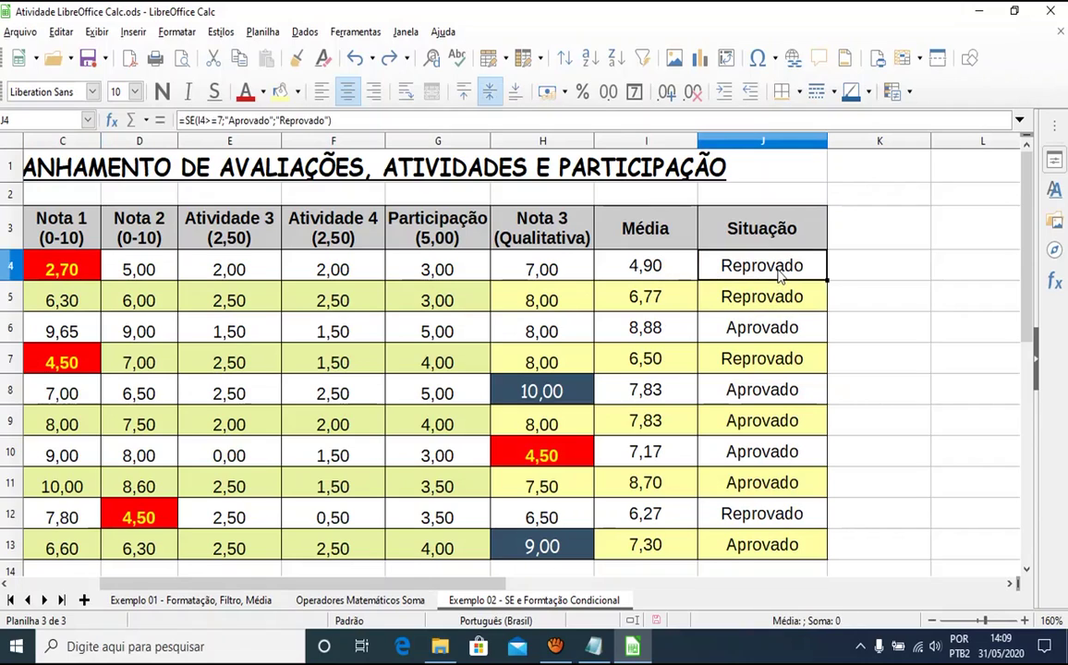
pyautogui.doubleClick(780, 272)
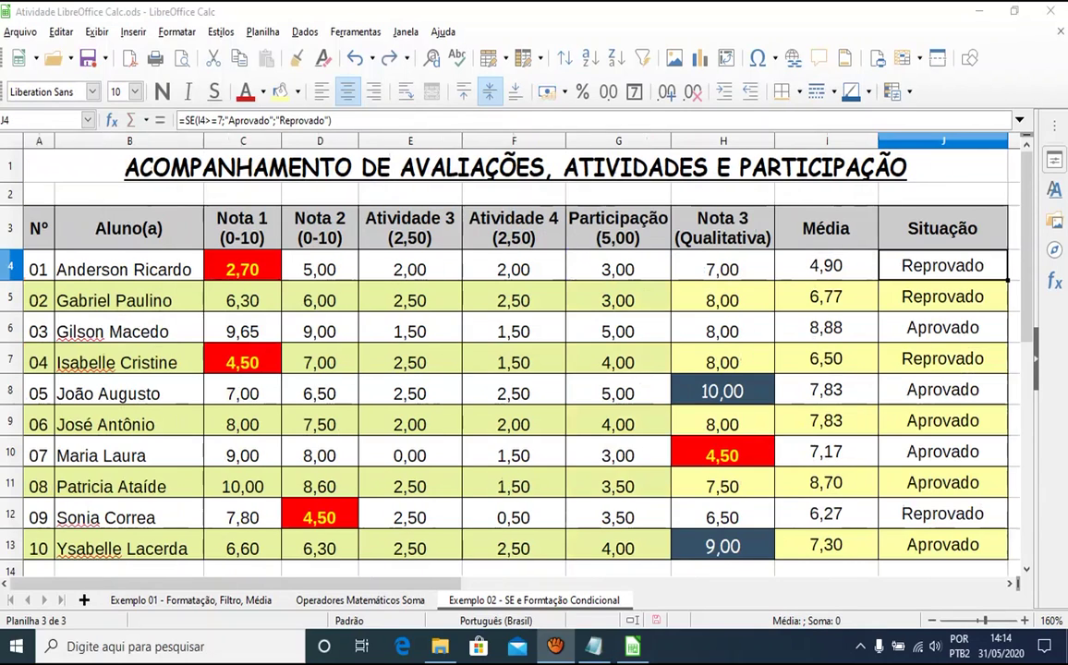
pyautogui.doubleClick(948, 267)
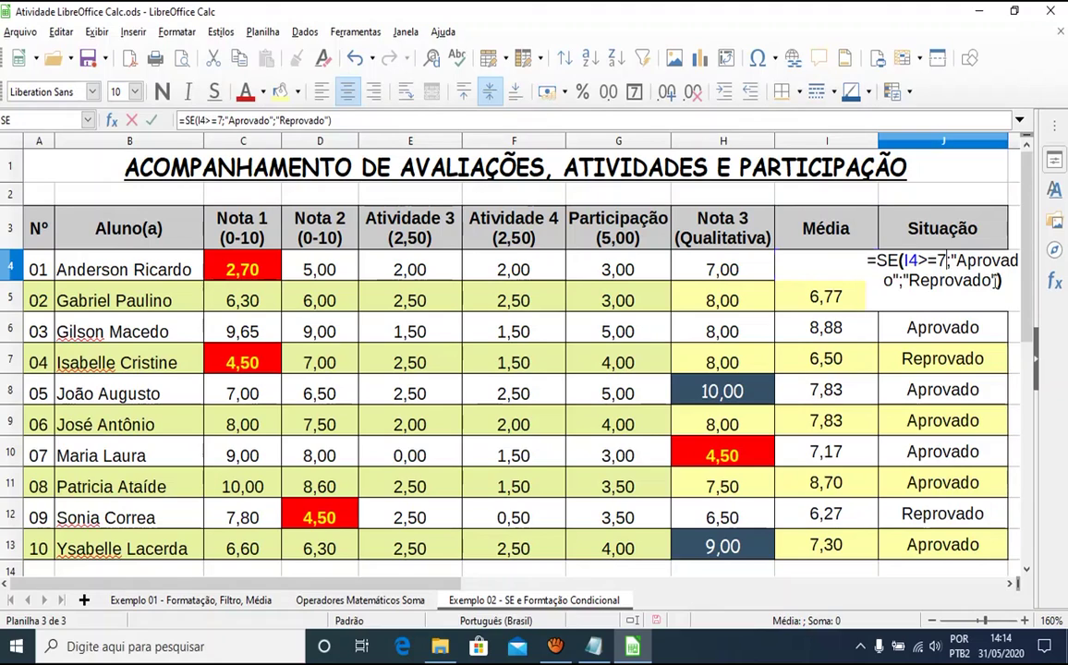
pyautogui.press('Return')
# Clear the first student's Situação cell, J4, and begin a reversed SE formula testing I4<7 with "Aprovado" as the true value
pyautogui.press('BackSpace')
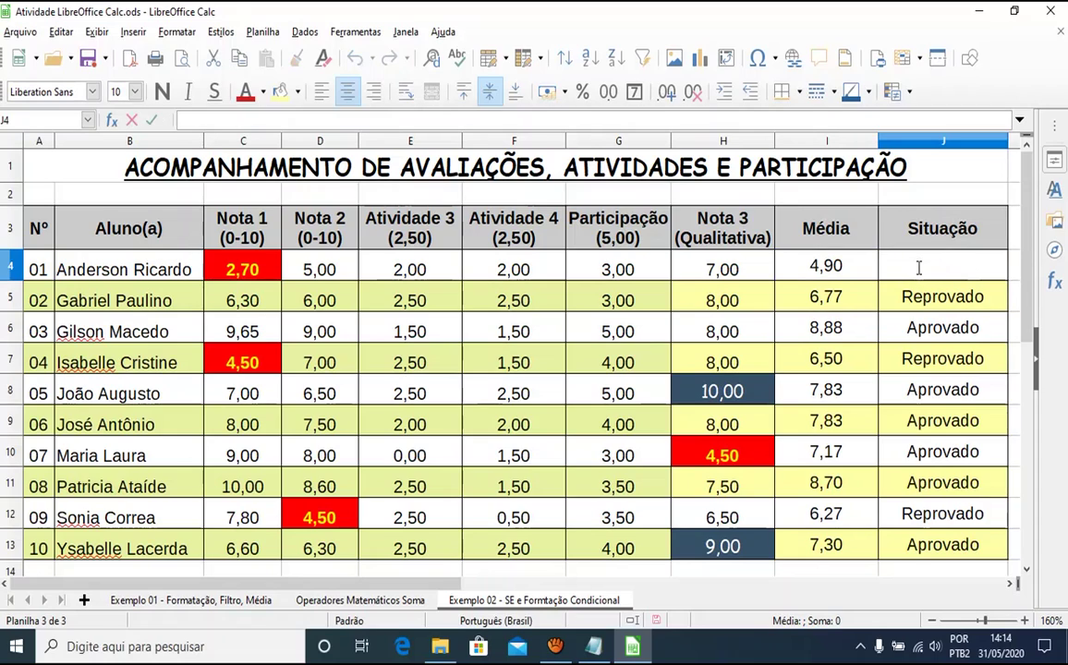
pyautogui.write('=se(')
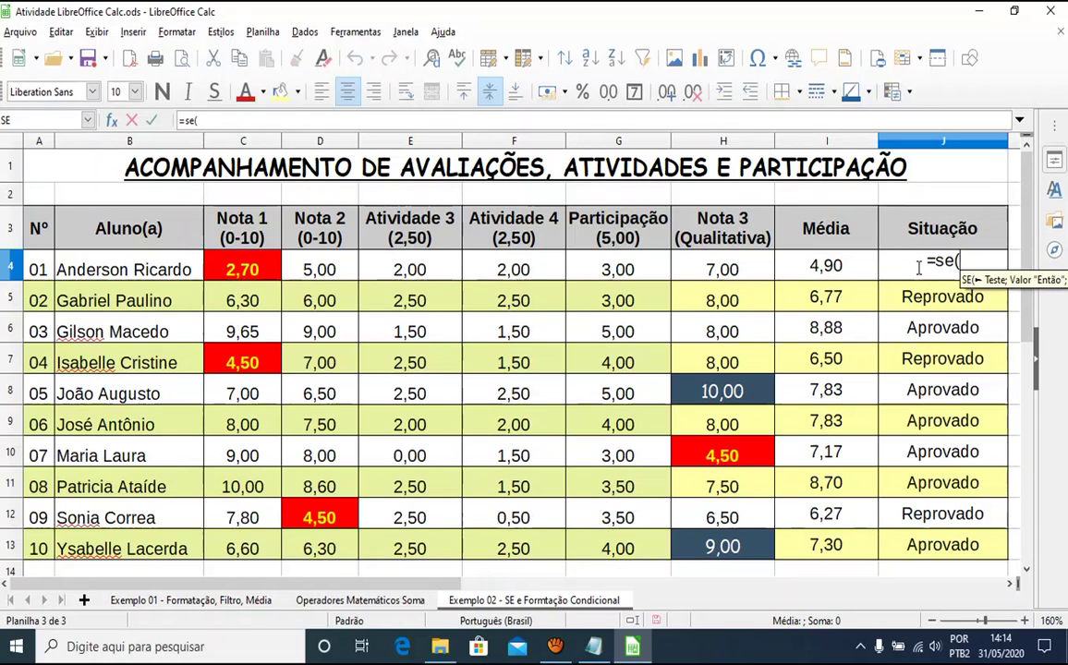
pyautogui.click(832, 266)
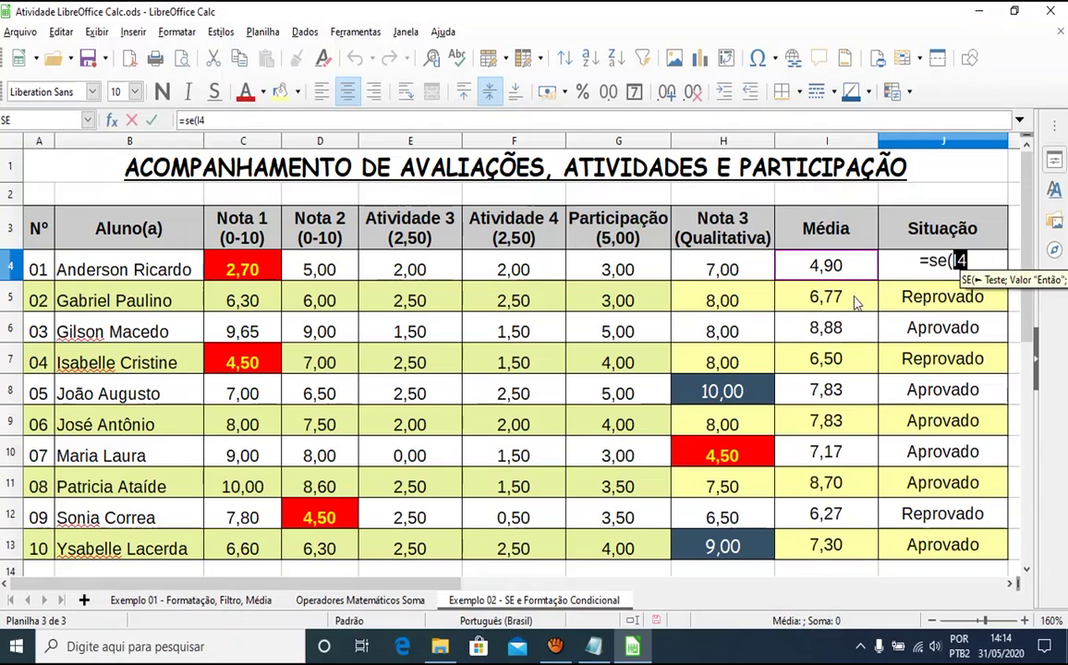
pyautogui.write('<7')
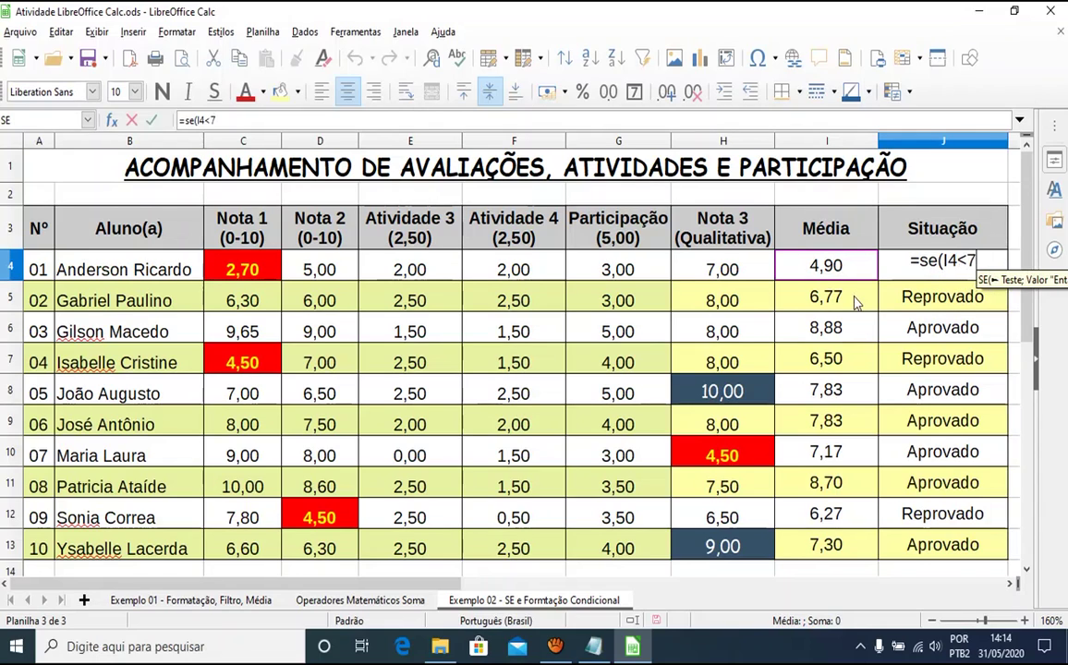
pyautogui.write(';')
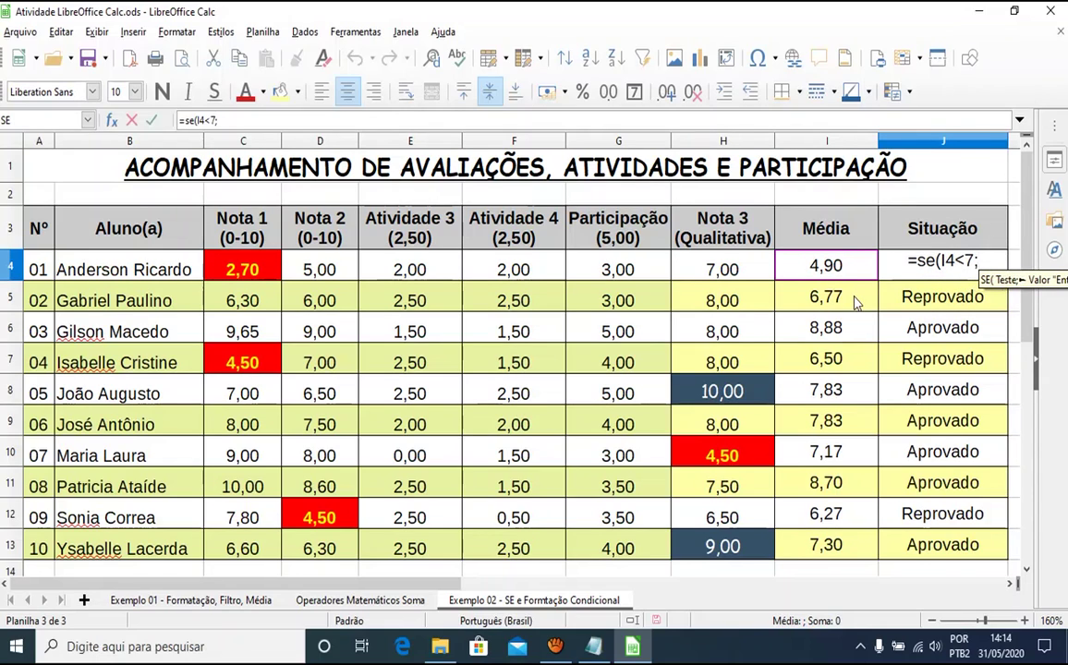
pyautogui.write('"aprovado')
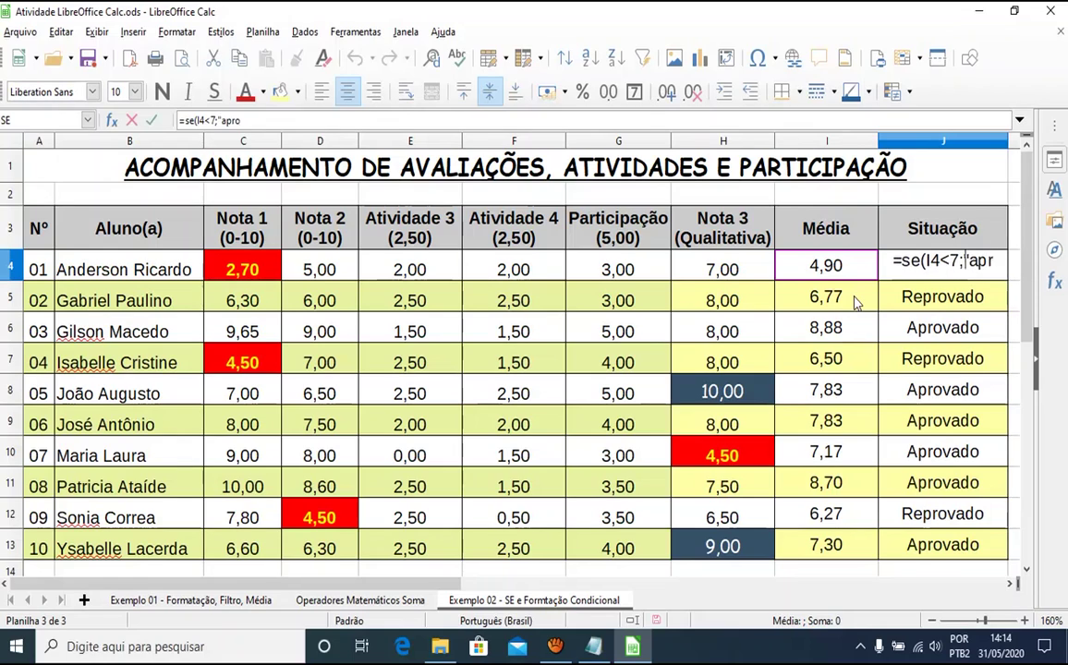
pyautogui.press('BackSpace')
pyautogui.press('BackSpace')
pyautogui.press('BackSpace')
pyautogui.press('BackSpace')
pyautogui.press('BackSpace')
pyautogui.press('BackSpace')
pyautogui.press('BackSpace')
pyautogui.press('BackSpace')
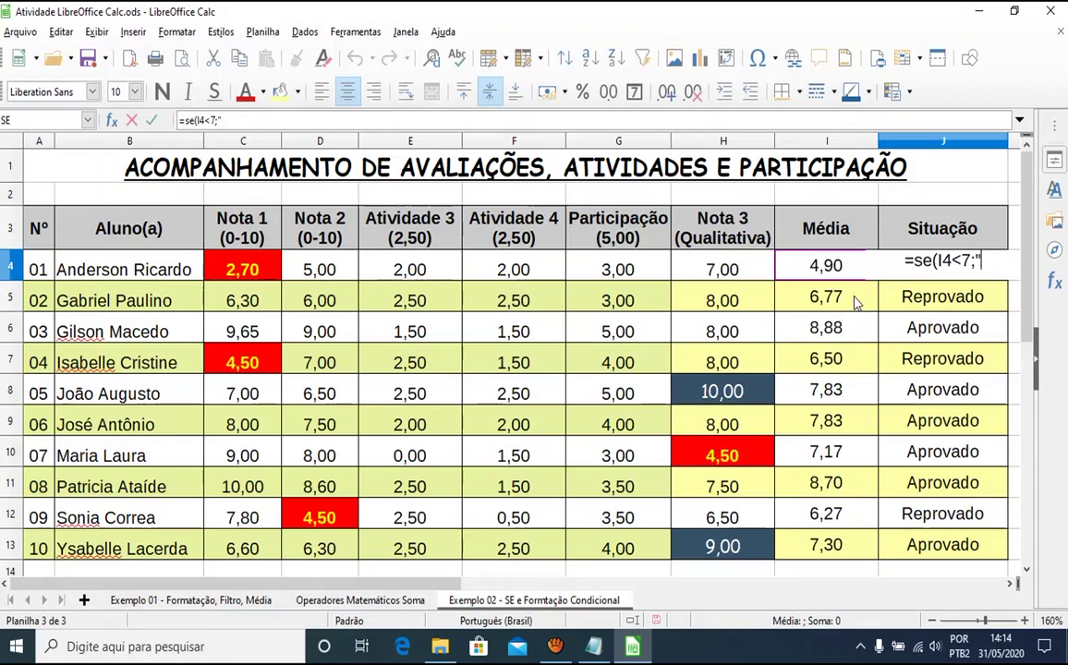
pyautogui.write('Aprovado"')
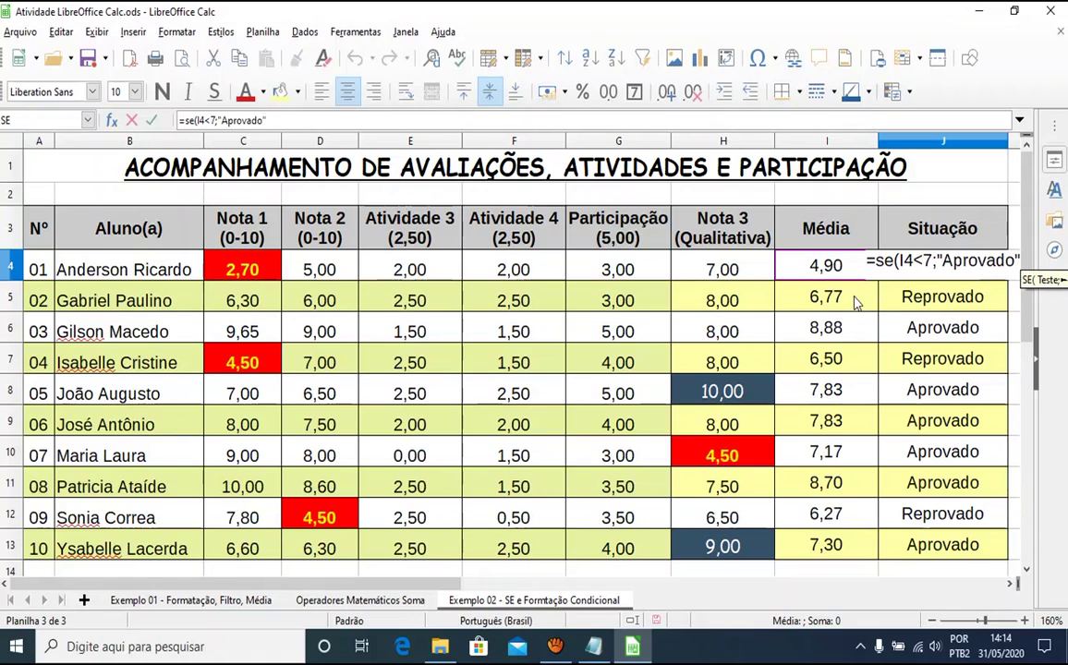
pyautogui.write(';')
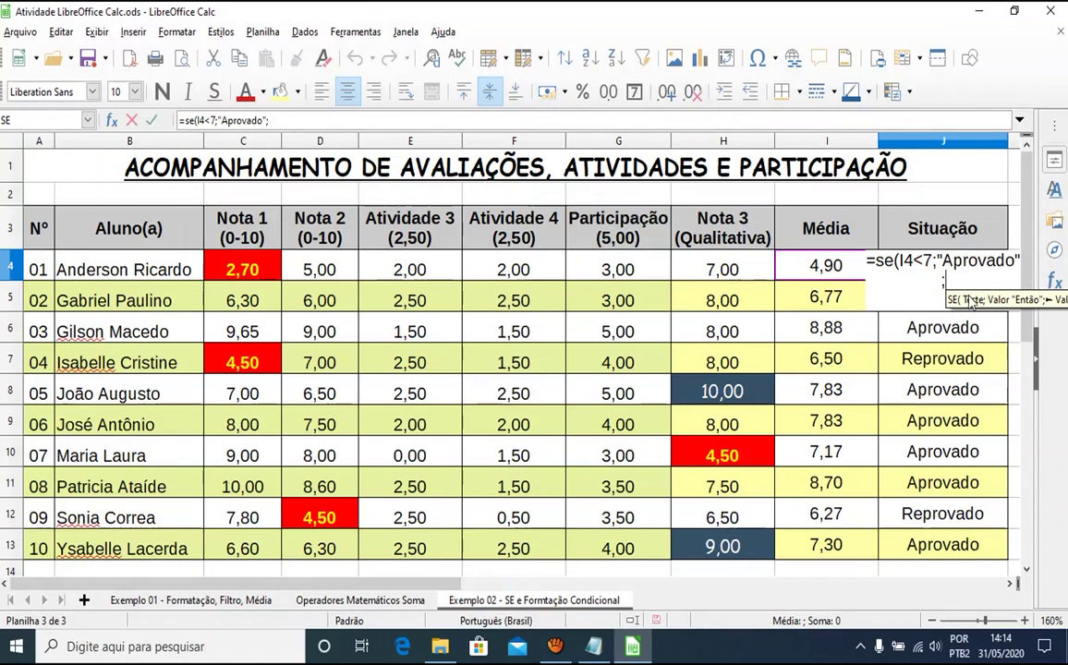
# Replace the true value with "Reprovado" and complete J4's formula as =SE(I4<7;"Reprovado";"Aprovado")
pyautogui.press('BackSpace')
pyautogui.press('BackSpace')
pyautogui.press('BackSpace')
pyautogui.press('BackSpace')
pyautogui.press('BackSpace')
pyautogui.press('BackSpace')
pyautogui.press('BackSpace')
pyautogui.press('BackSpace')
pyautogui.press('BackSpace')
pyautogui.press('BackSpace')
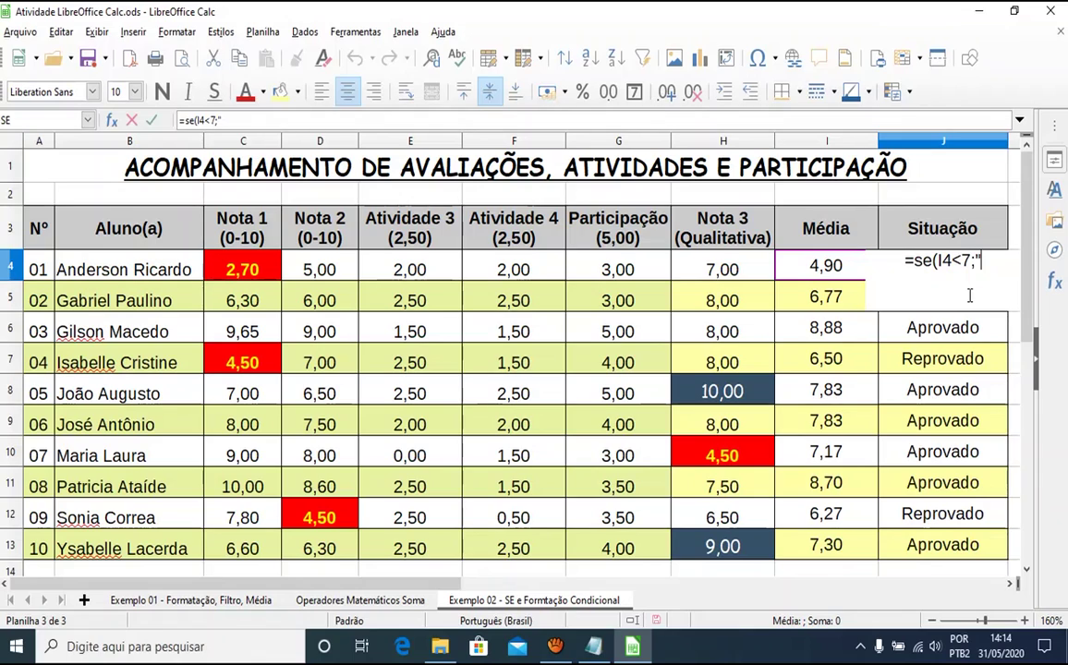
pyautogui.write('Reprovadp')
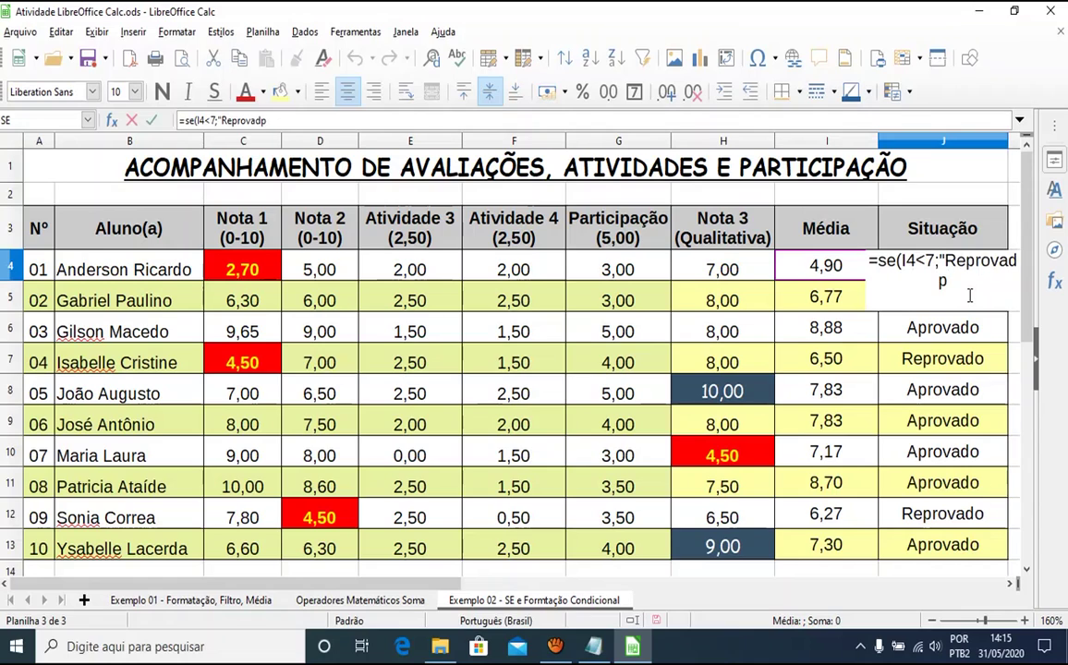
pyautogui.press('BackSpace')
pyautogui.write('o";')
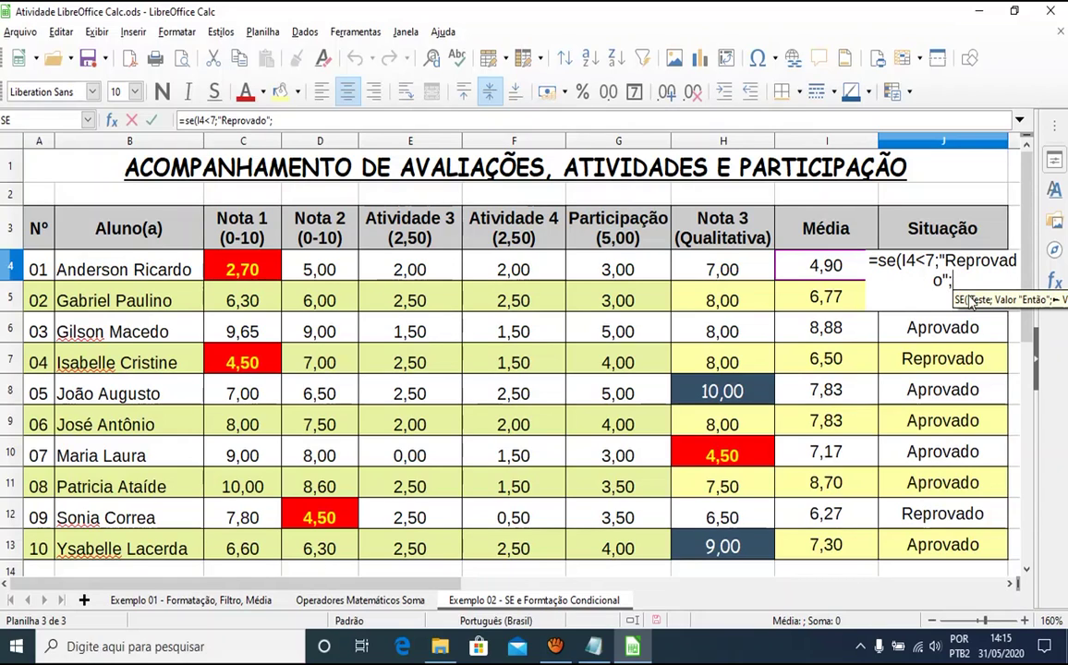
pyautogui.write('"Aprovad')
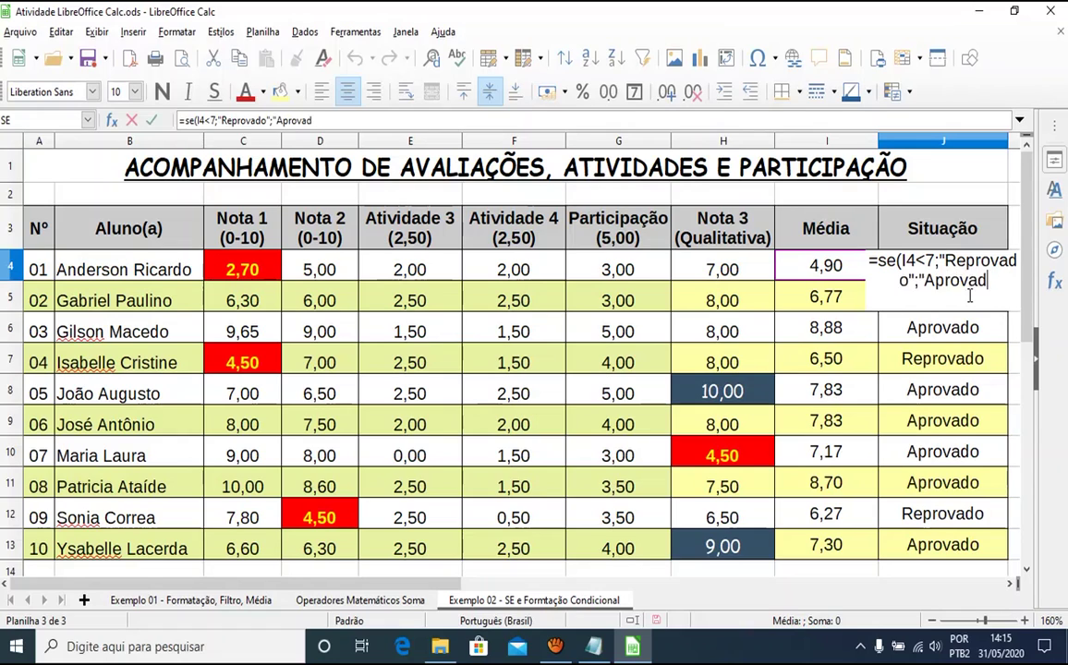
pyautogui.write('o")')
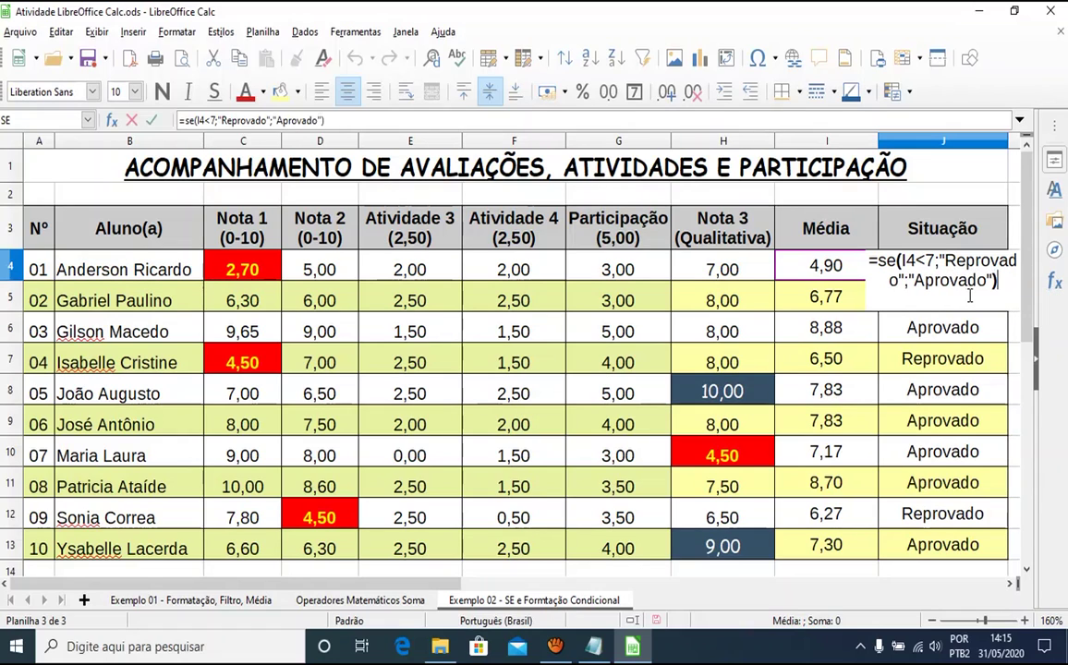
pyautogui.press('Return')
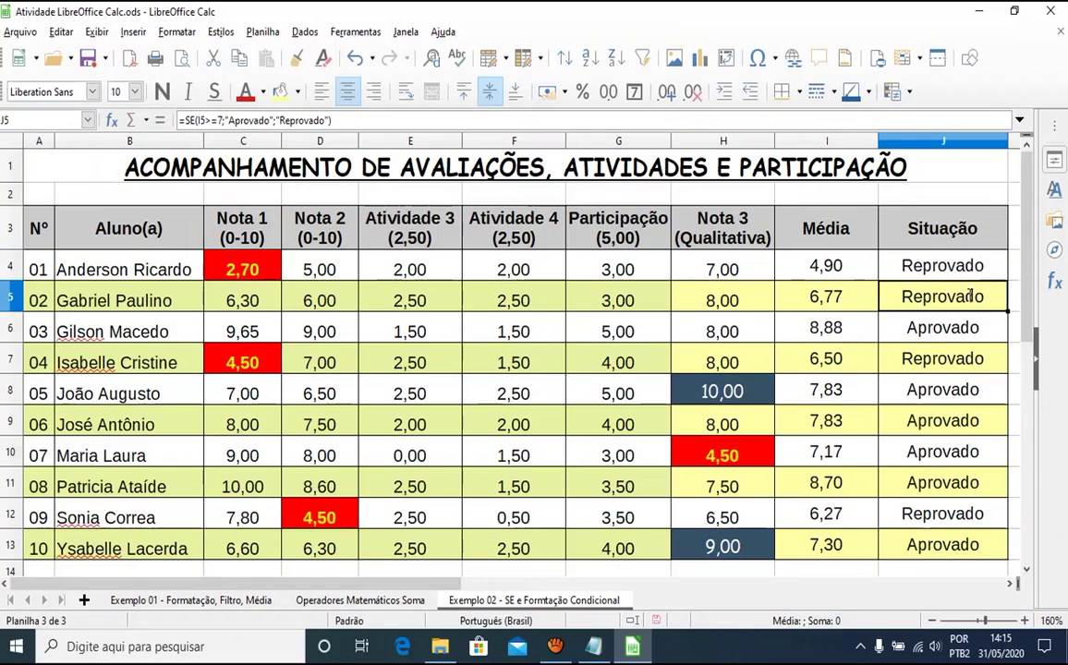
# Fill the reversed SE formula from J4 down through J13 and save the spreadsheet
pyautogui.click(924, 265)
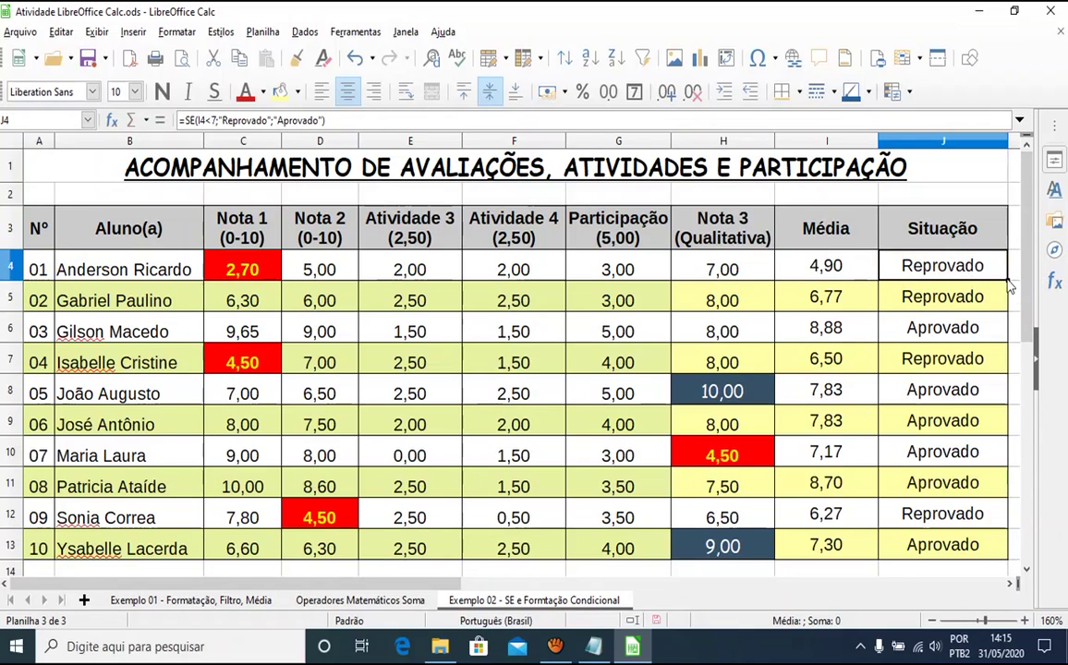
pyautogui.moveTo(1007, 280); pyautogui.dragTo(984, 553)
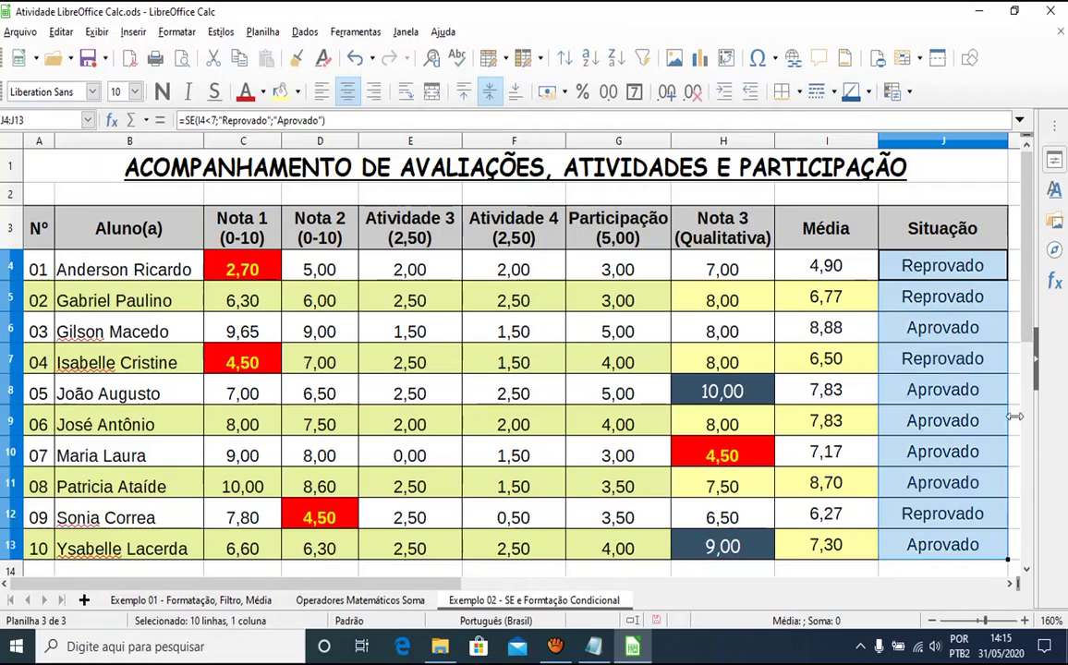
pyautogui.click(975, 297)
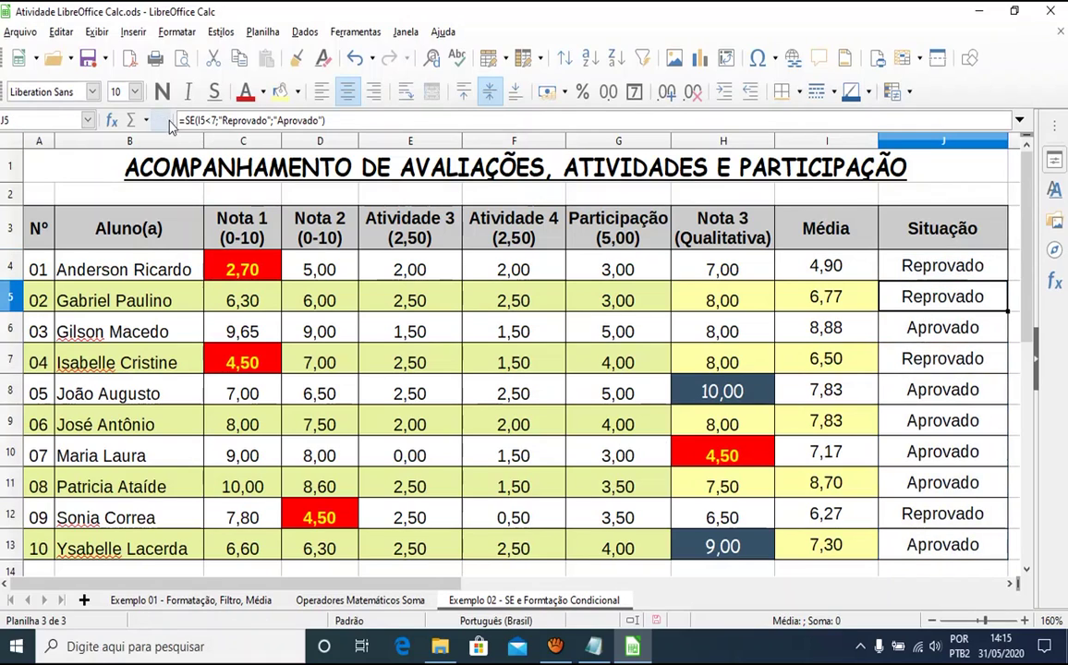
pyautogui.click(88, 66)
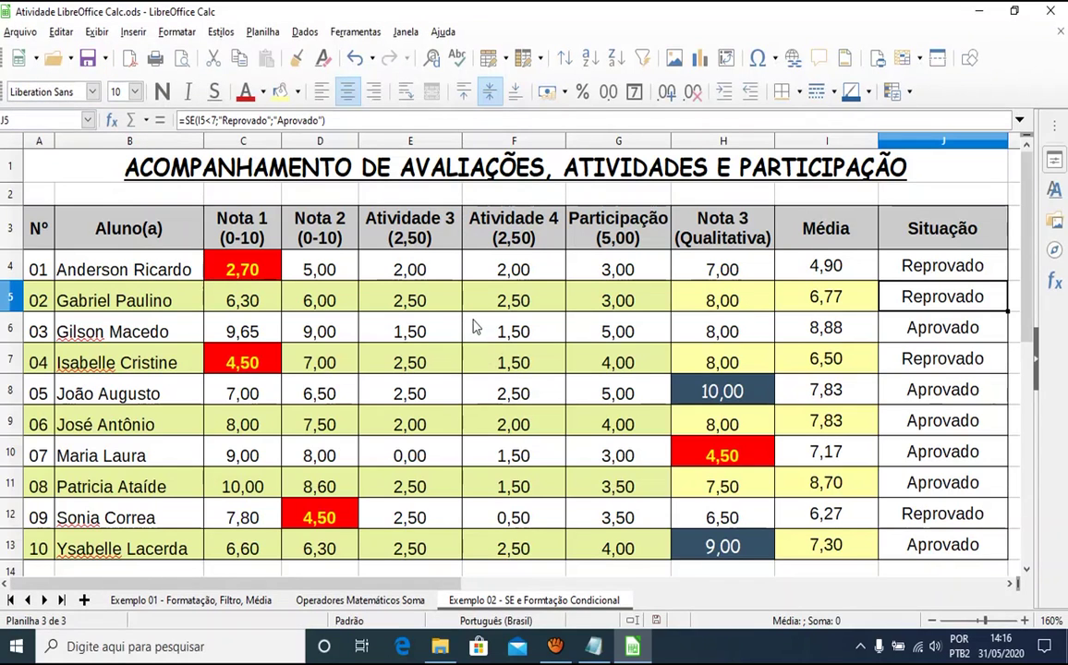
# Check in the print preview how the grade table fits on the page
pyautogui.click(155, 58)
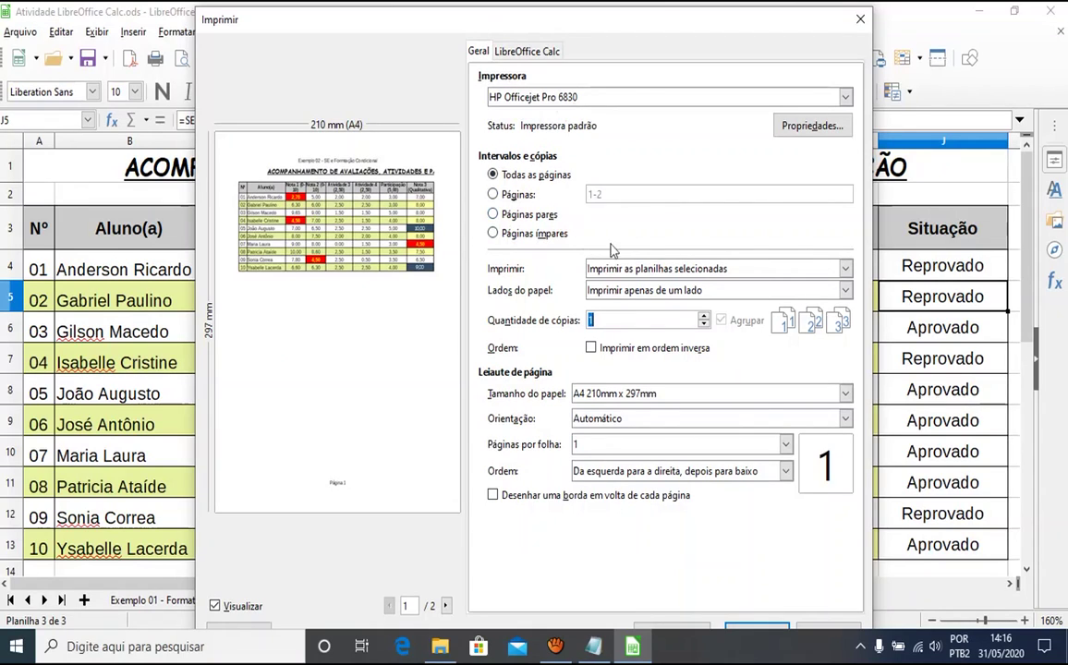
pyautogui.click(860, 21)
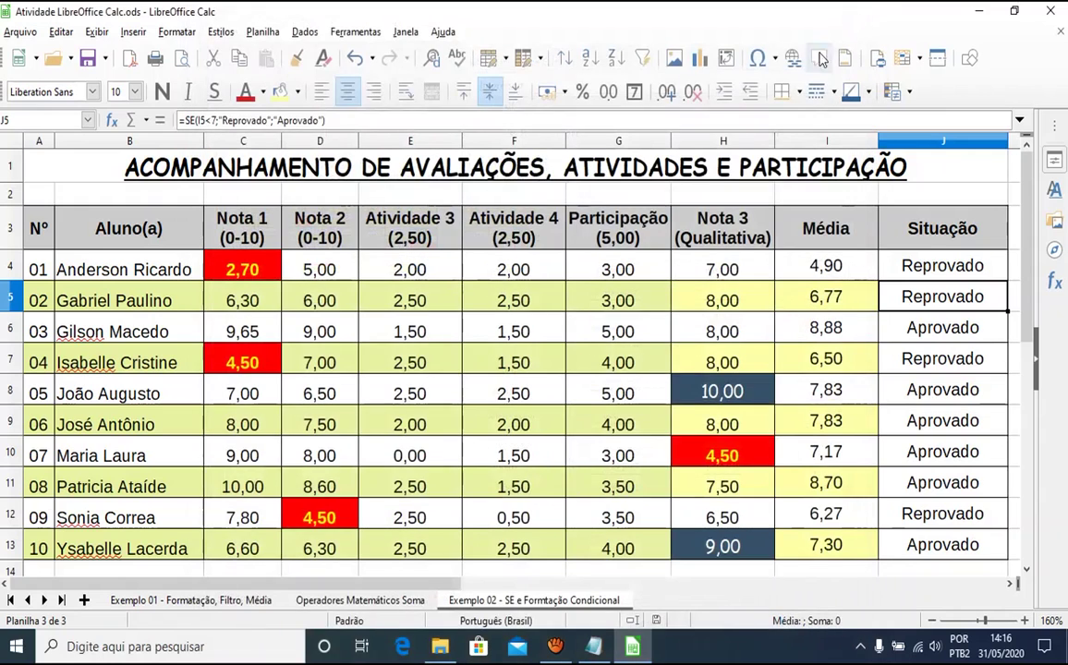
pyautogui.click(195, 33)
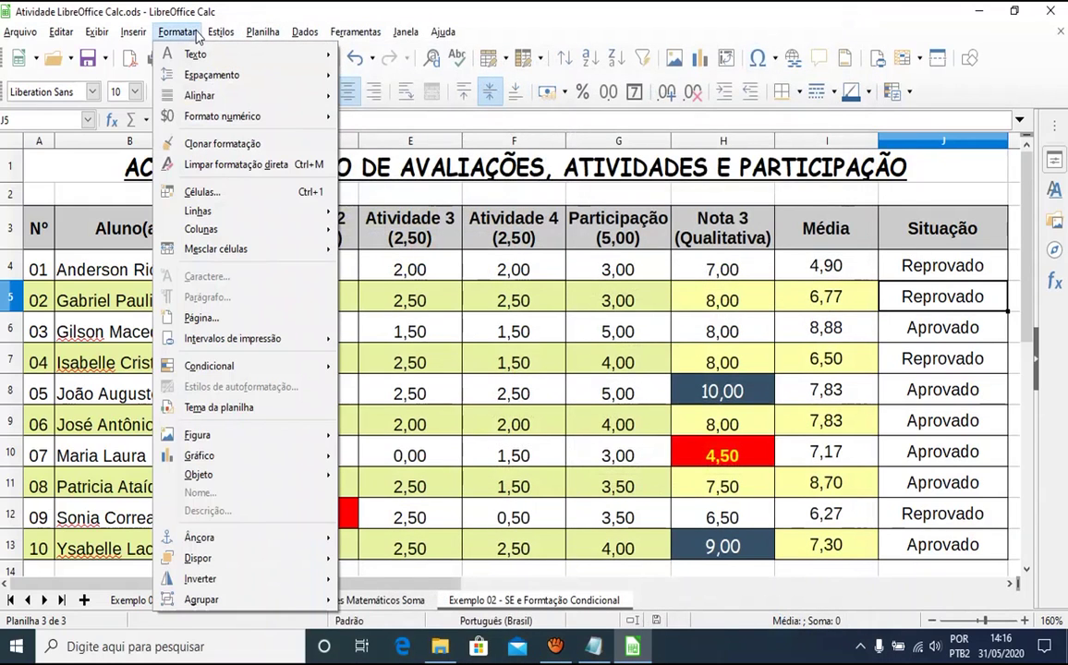
pyautogui.click(231, 318)
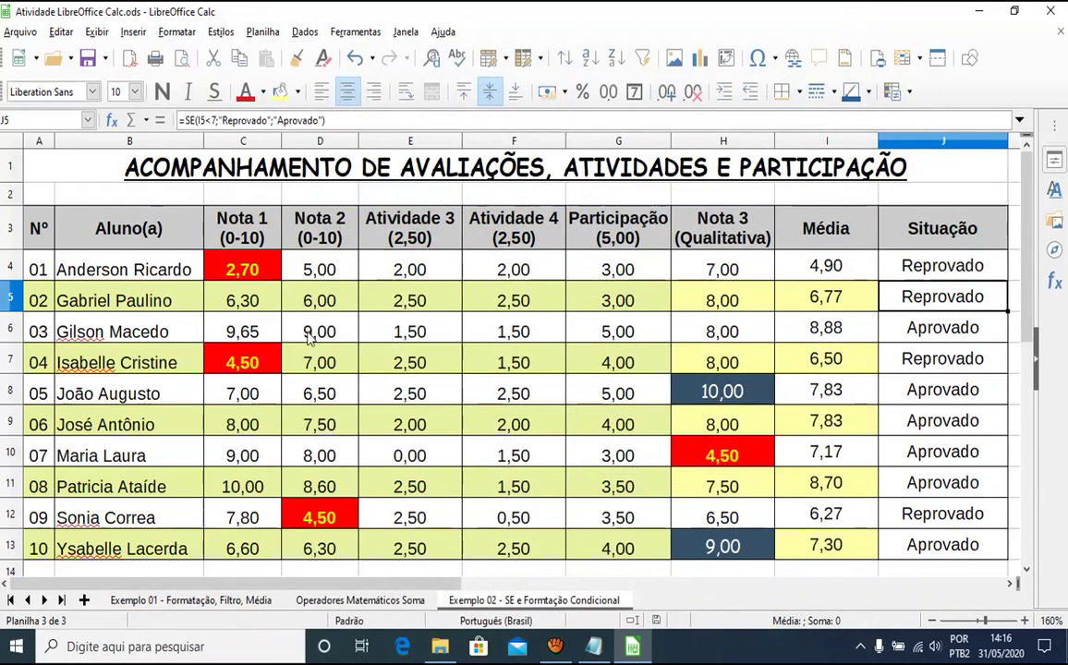
pyautogui.click(338, 124)
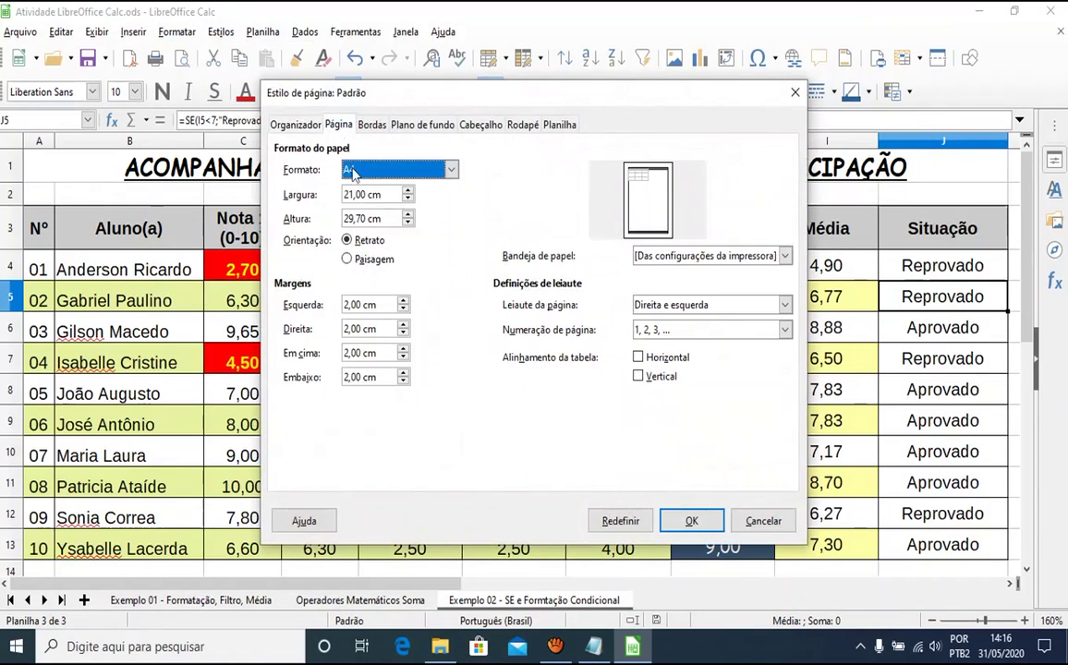
pyautogui.click(348, 260)
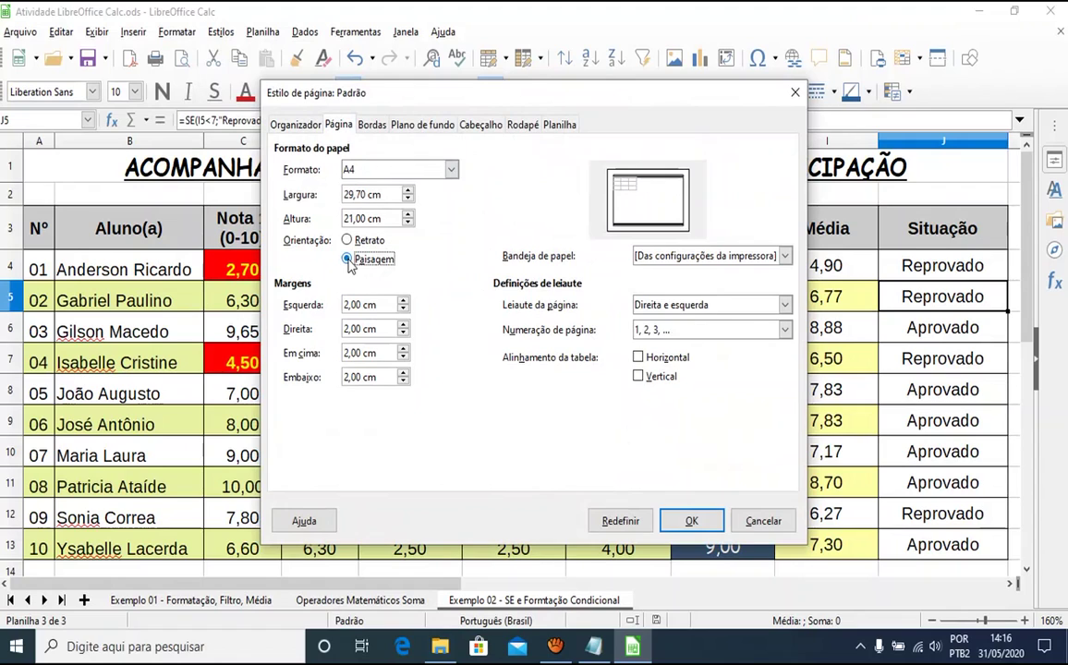
pyautogui.click(365, 124)
pyautogui.click(423, 126)
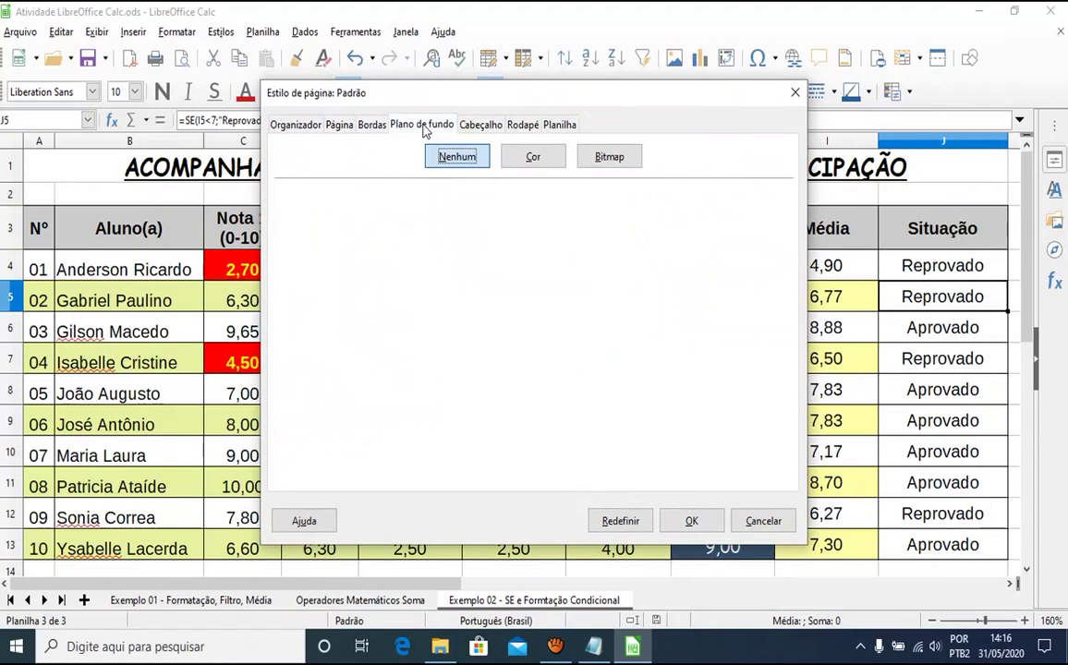
pyautogui.click(470, 125)
pyautogui.click(526, 126)
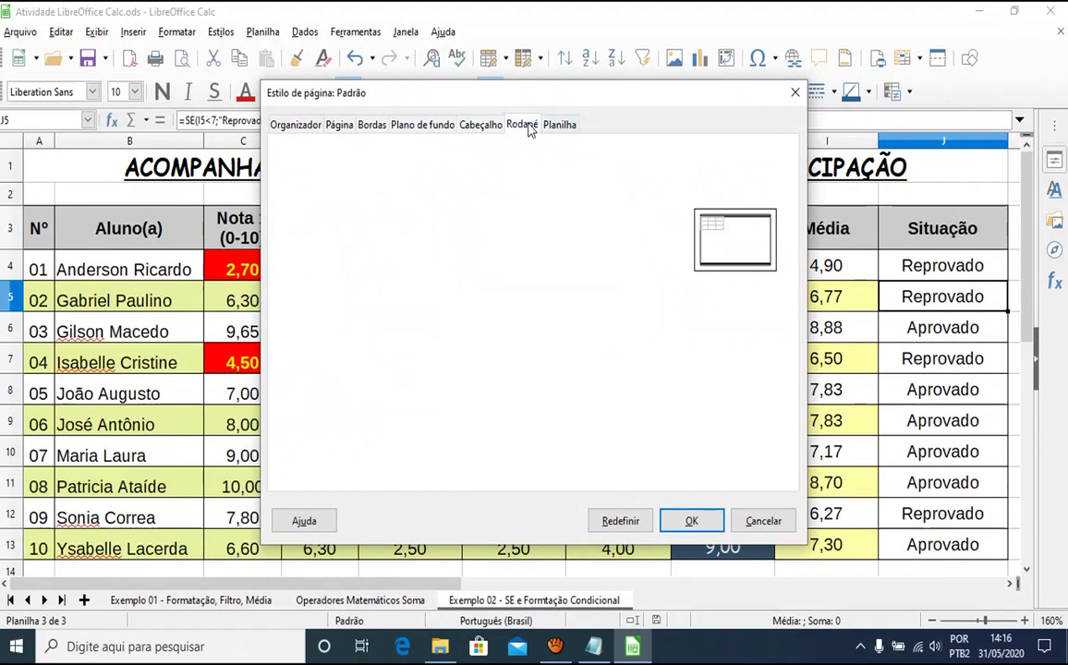
pyautogui.click(794, 92)
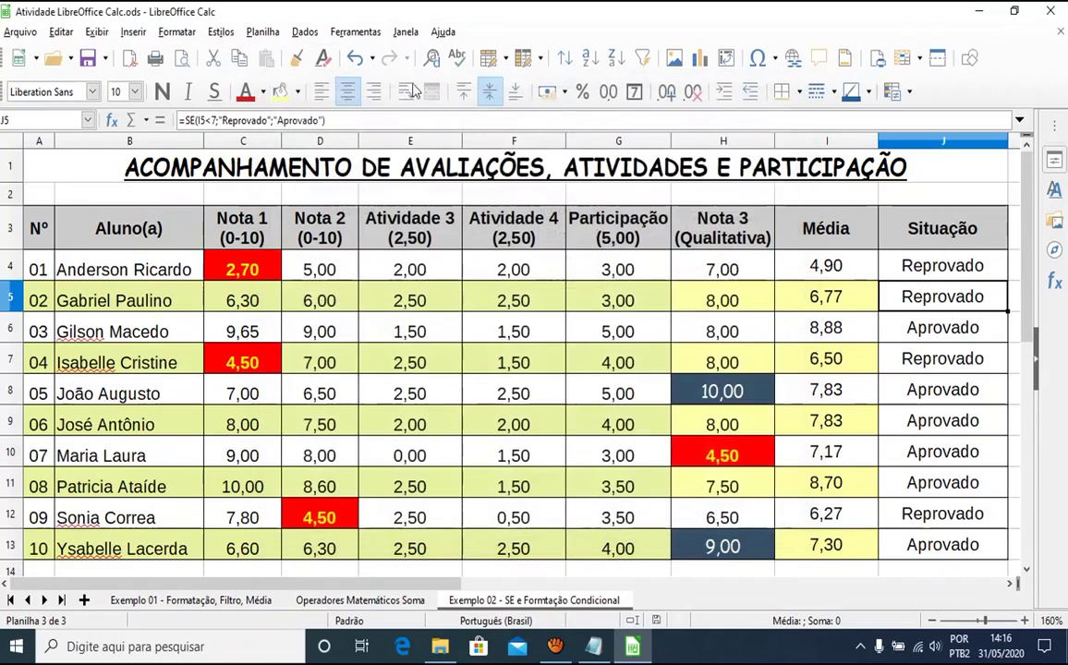
# Recheck the print preview and disable both the header and the footer in the page style
pyautogui.click(154, 59)
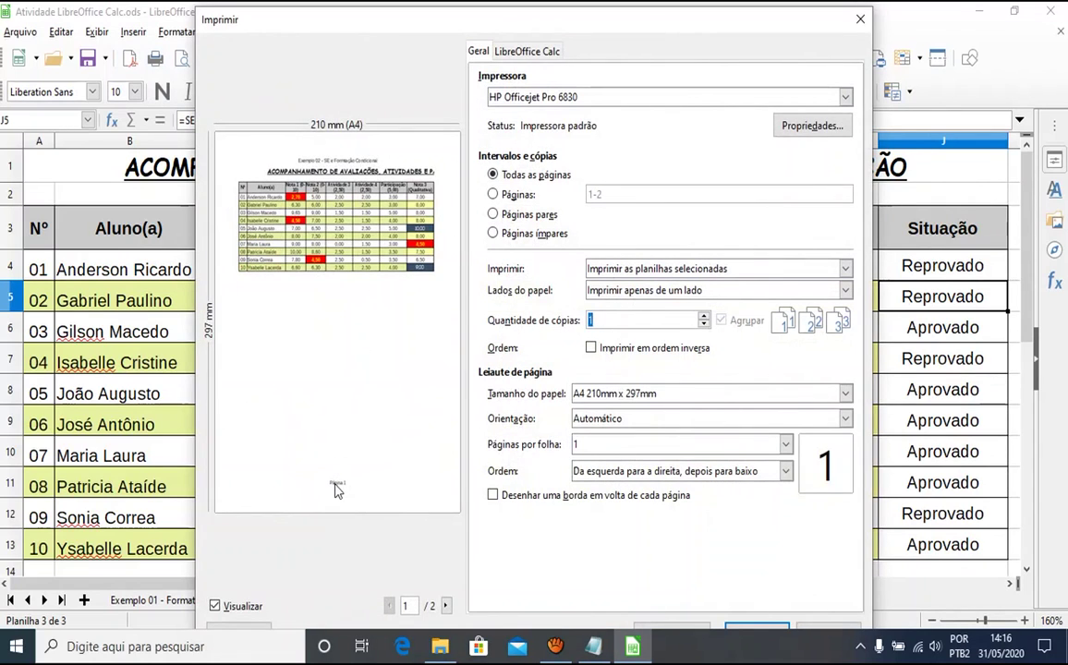
pyautogui.click(861, 20)
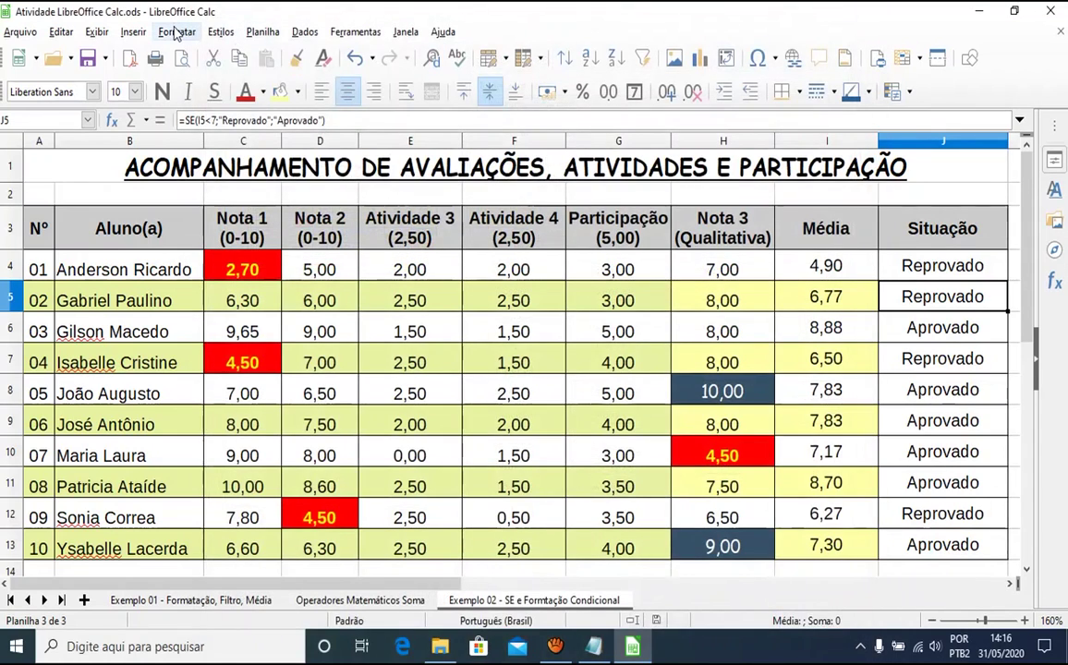
pyautogui.click(175, 33)
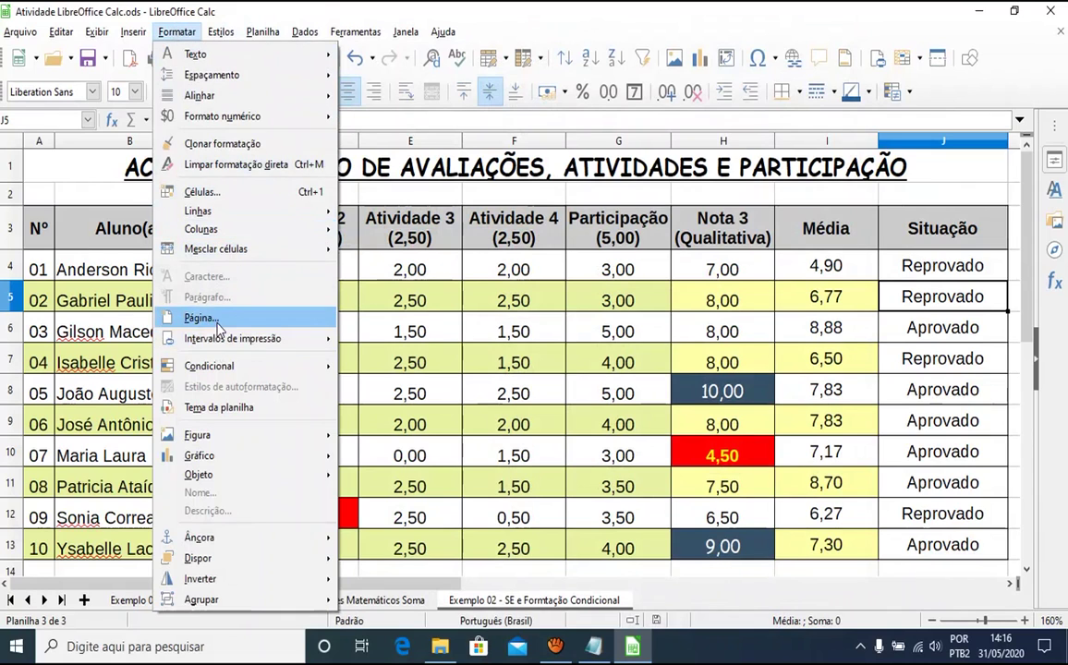
pyautogui.click(275, 321)
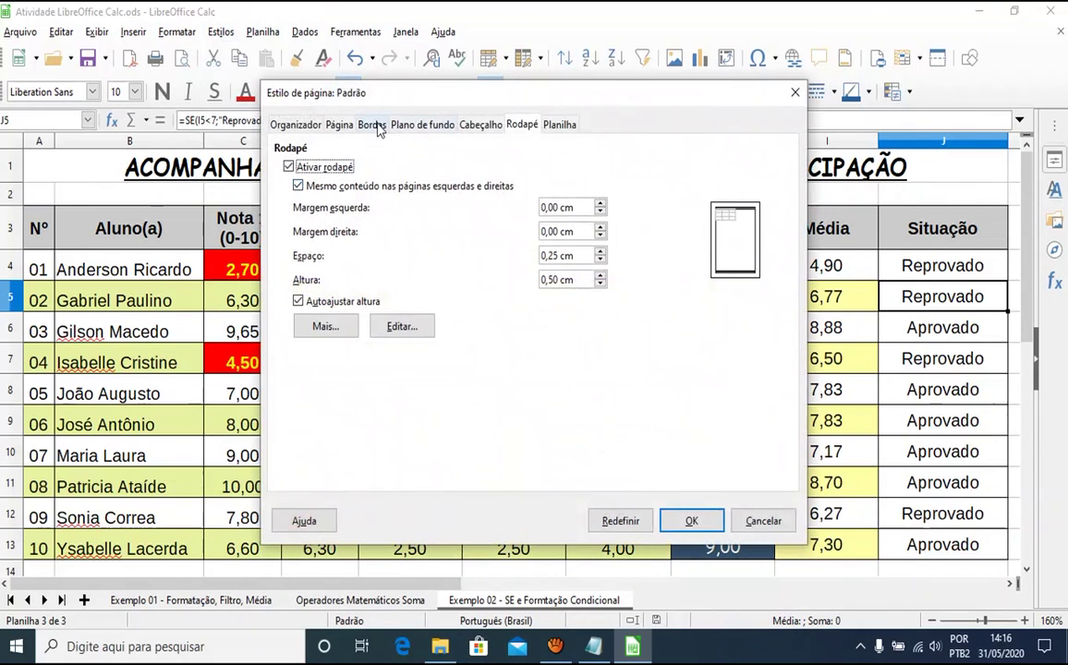
pyautogui.click(415, 128)
pyautogui.click(371, 125)
pyautogui.click(421, 125)
pyautogui.click(479, 125)
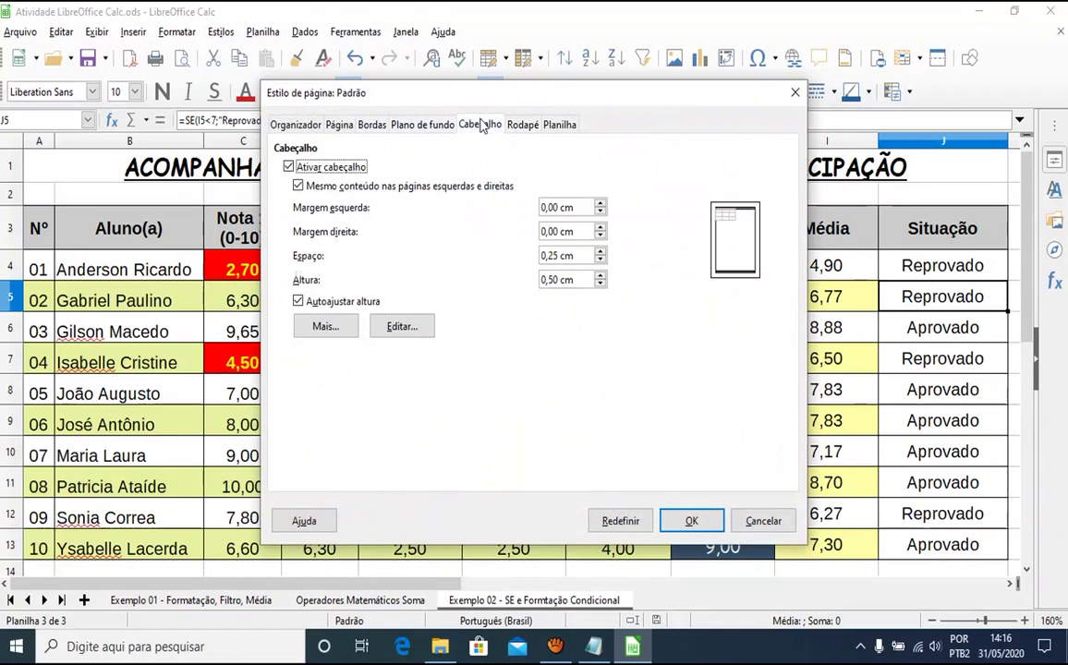
pyautogui.click(288, 167)
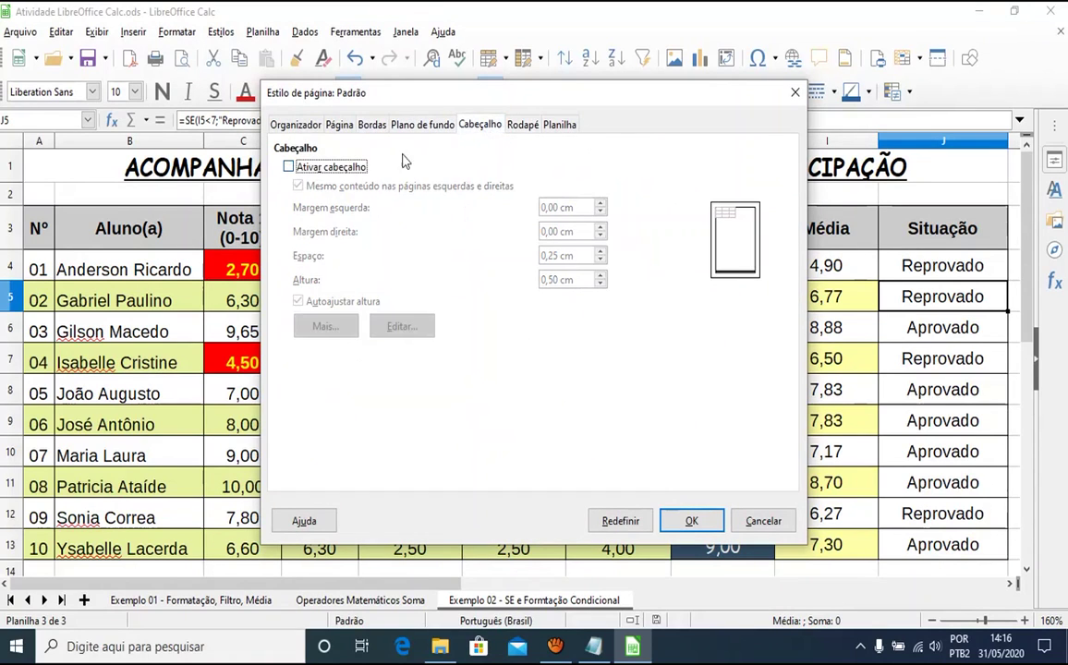
pyautogui.click(521, 125)
pyautogui.click(288, 168)
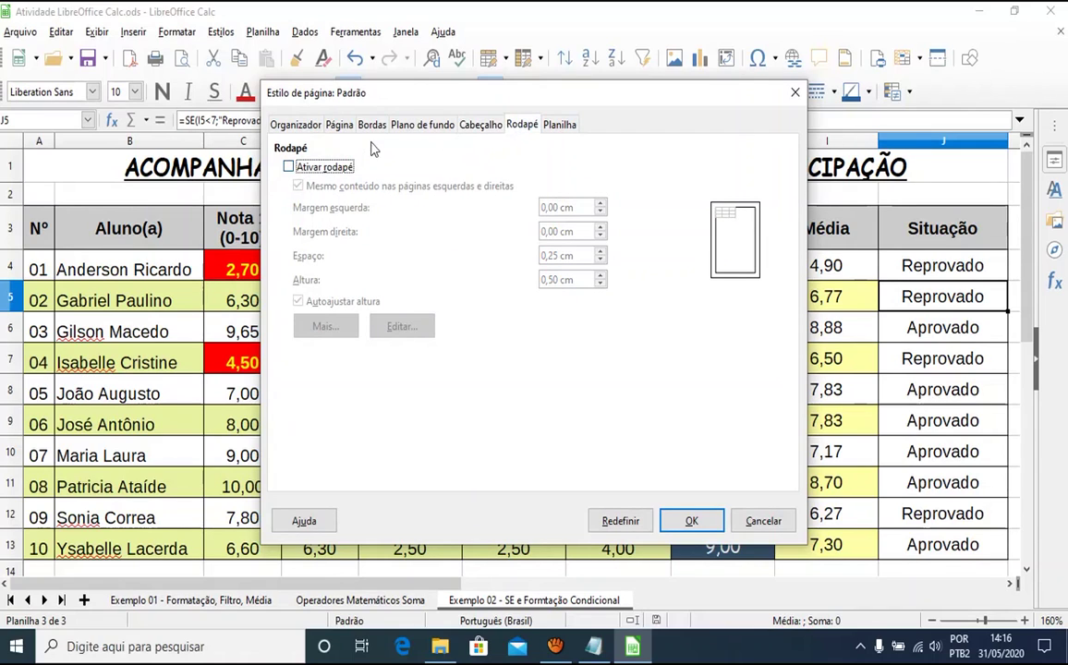
# Set the page style to landscape (Paisagem) and centre the table both horizontally and vertically on the A4 page
pyautogui.click(338, 126)
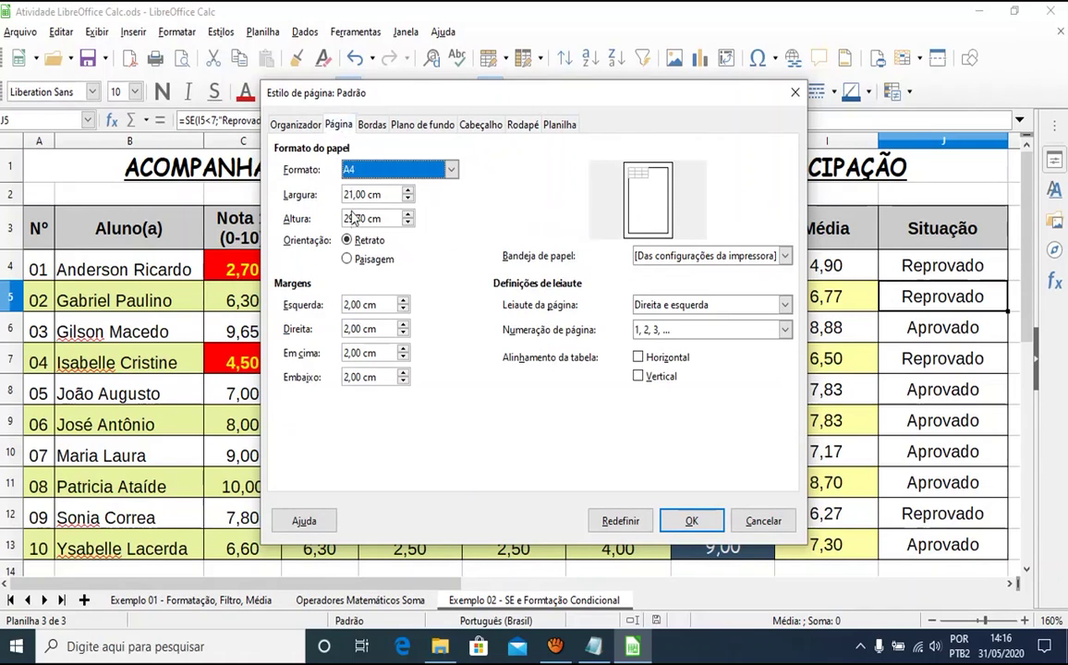
pyautogui.click(348, 260)
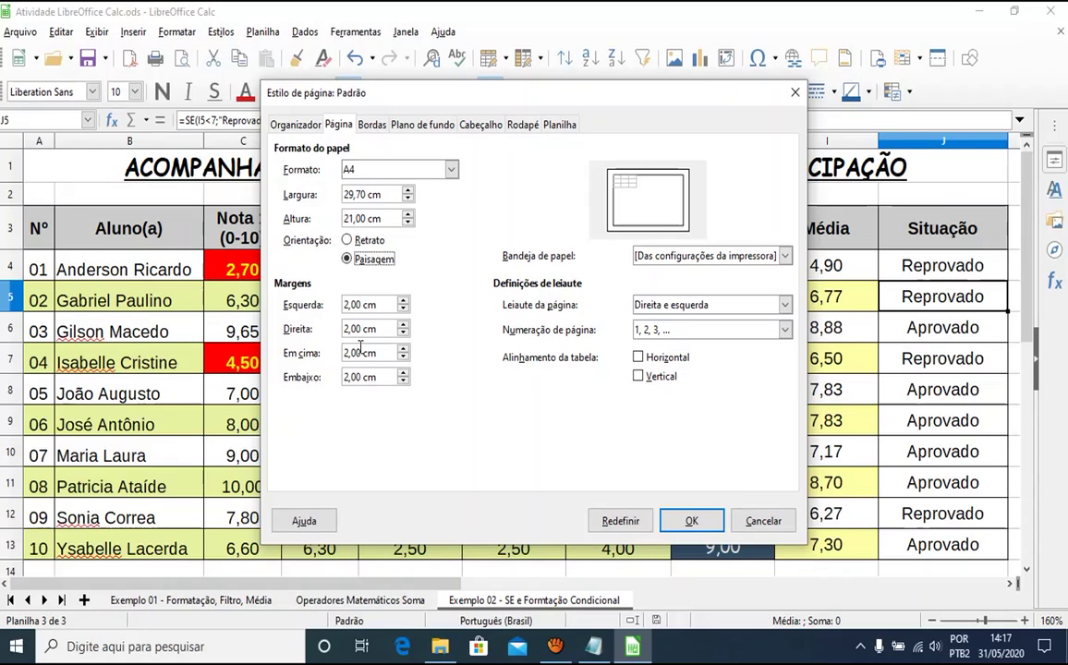
pyautogui.click(637, 357)
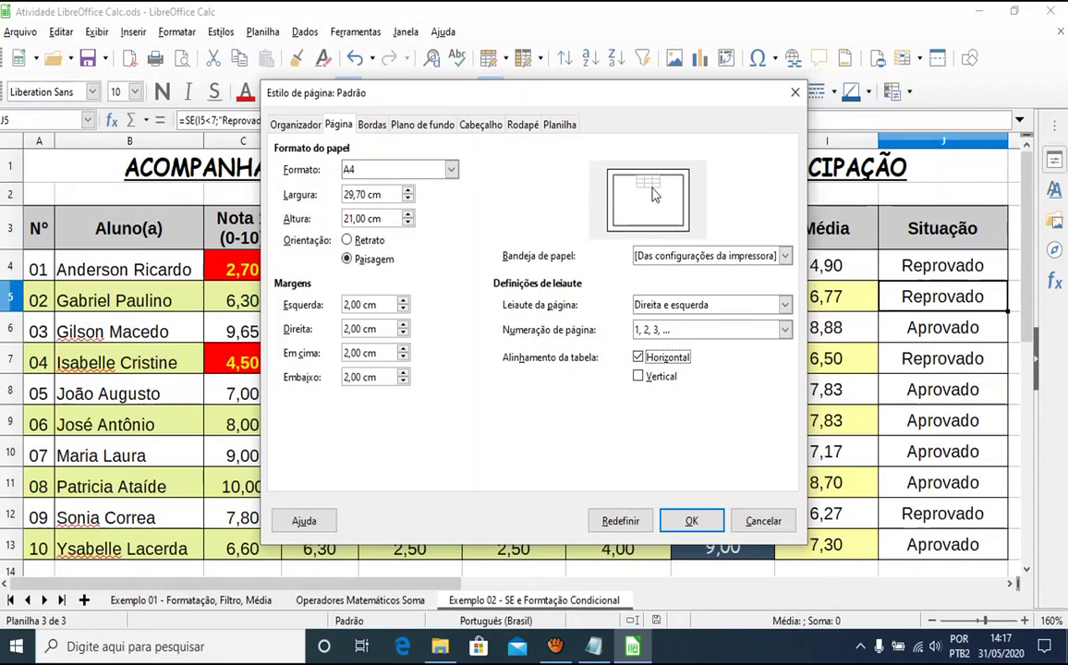
pyautogui.click(640, 375)
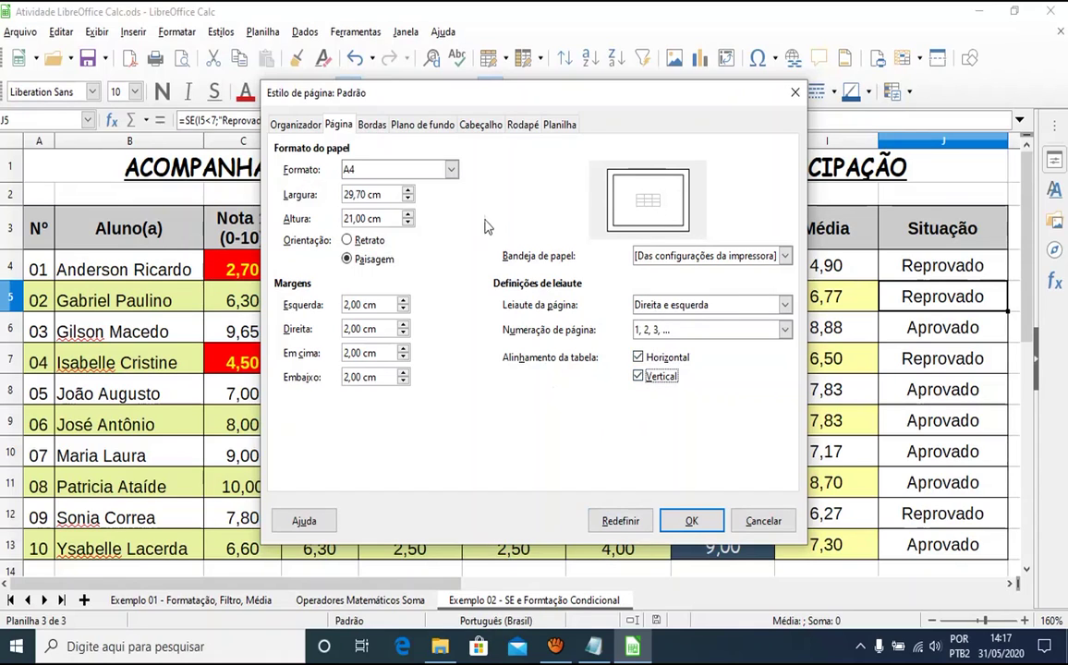
pyautogui.click(373, 126)
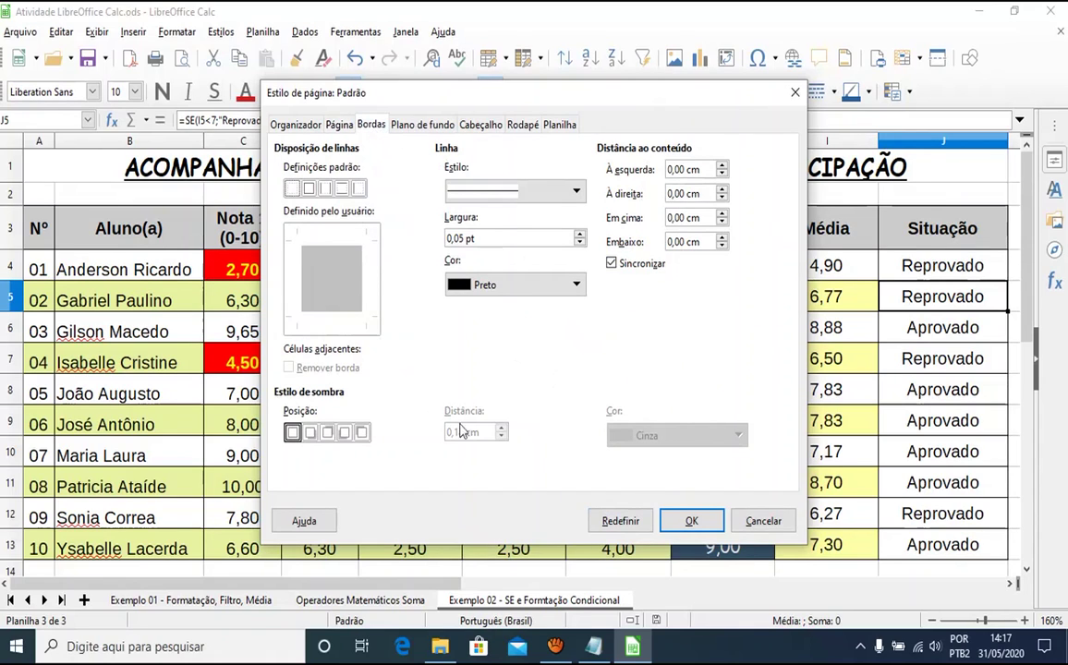
pyautogui.click(395, 122)
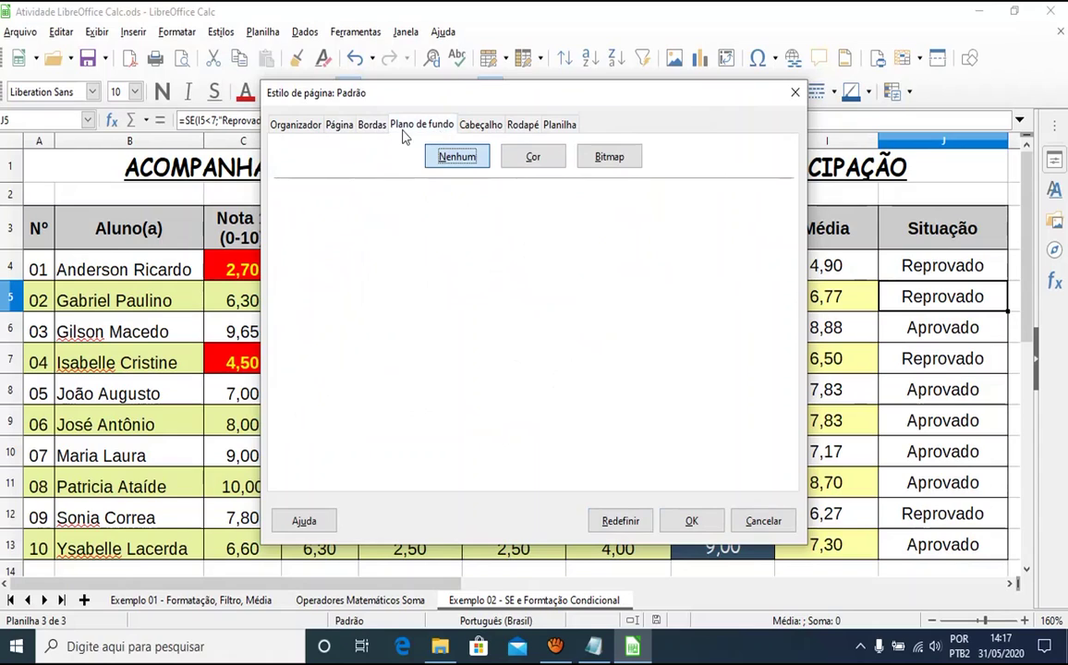
pyautogui.click(370, 124)
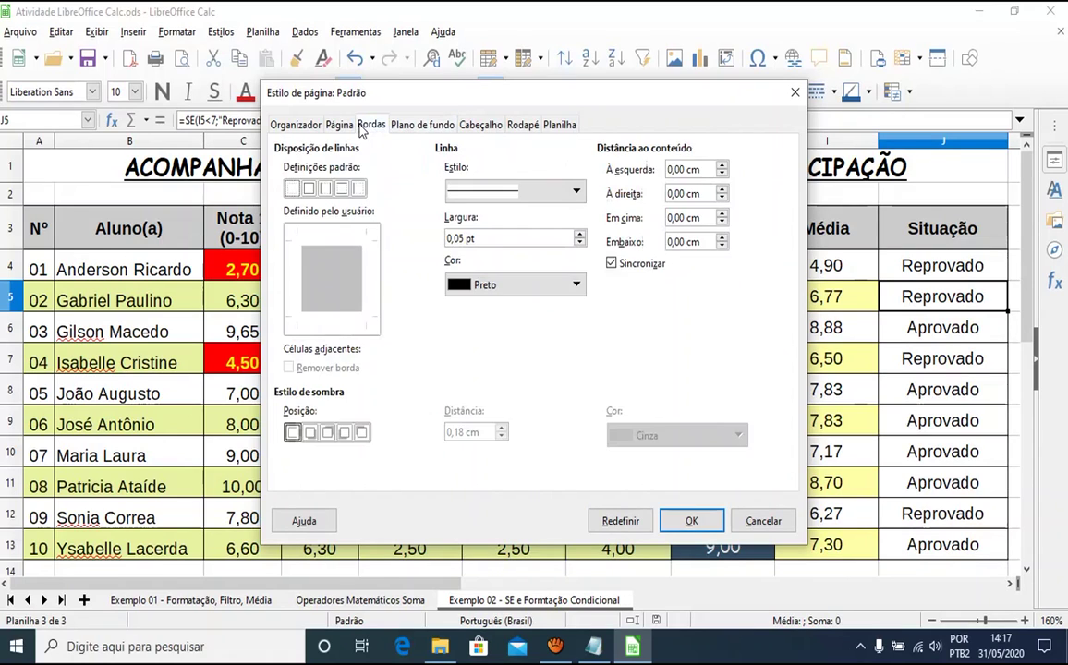
pyautogui.click(285, 124)
pyautogui.click(333, 126)
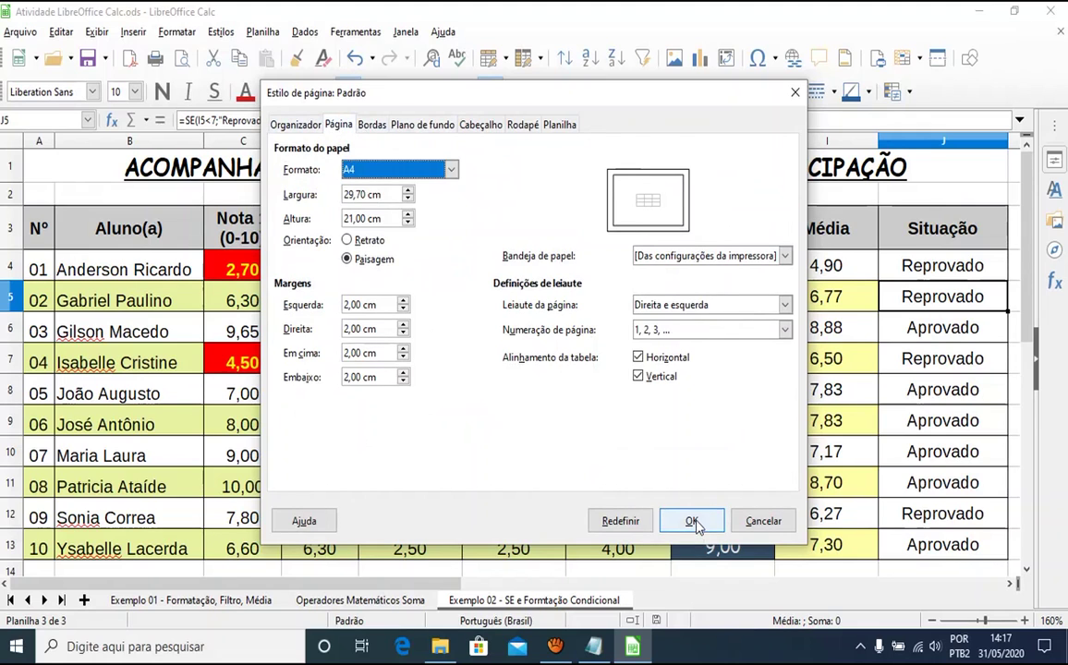
pyautogui.click(691, 521)
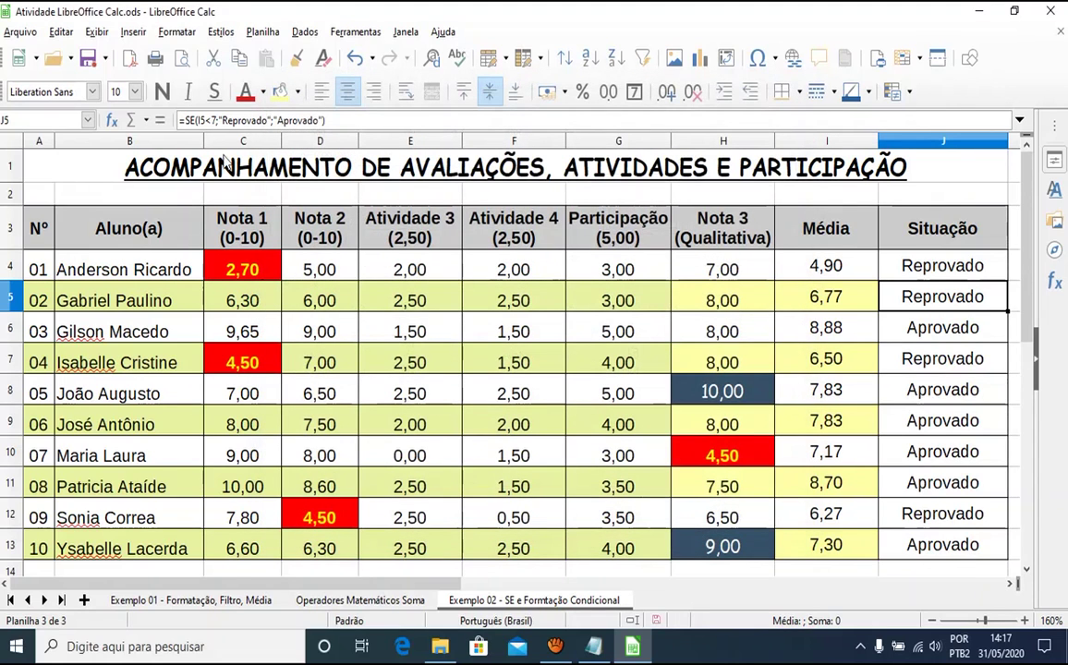
# Check the print layout and enlarge the sheet's scale factor in the print preview, keeping every table column on one page
pyautogui.click(155, 57)
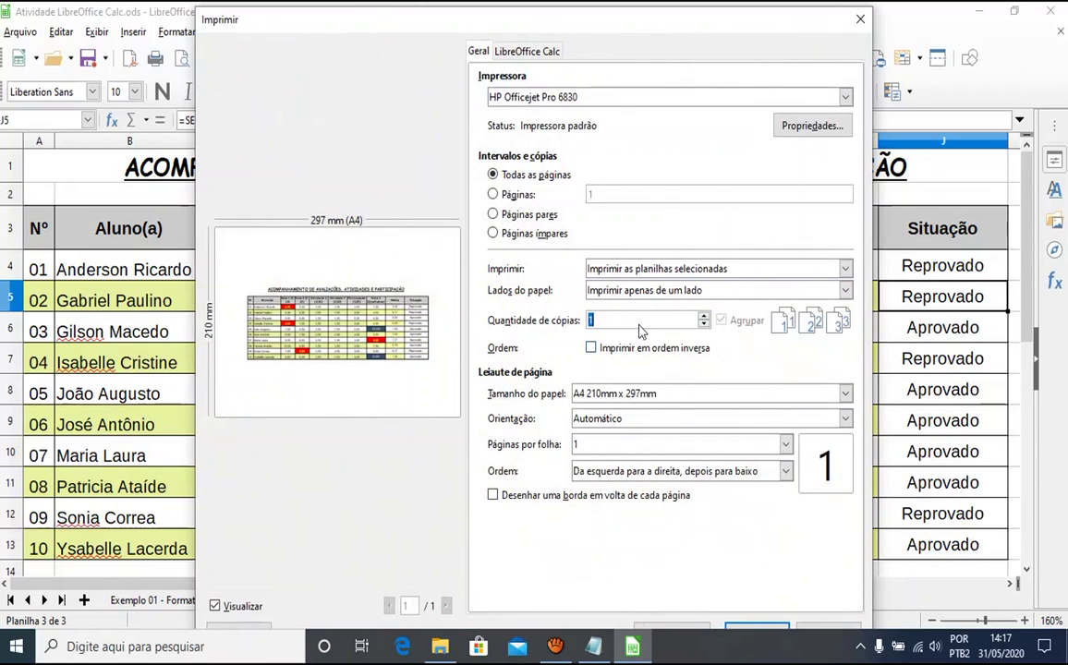
pyautogui.click(860, 19)
pyautogui.click(184, 58)
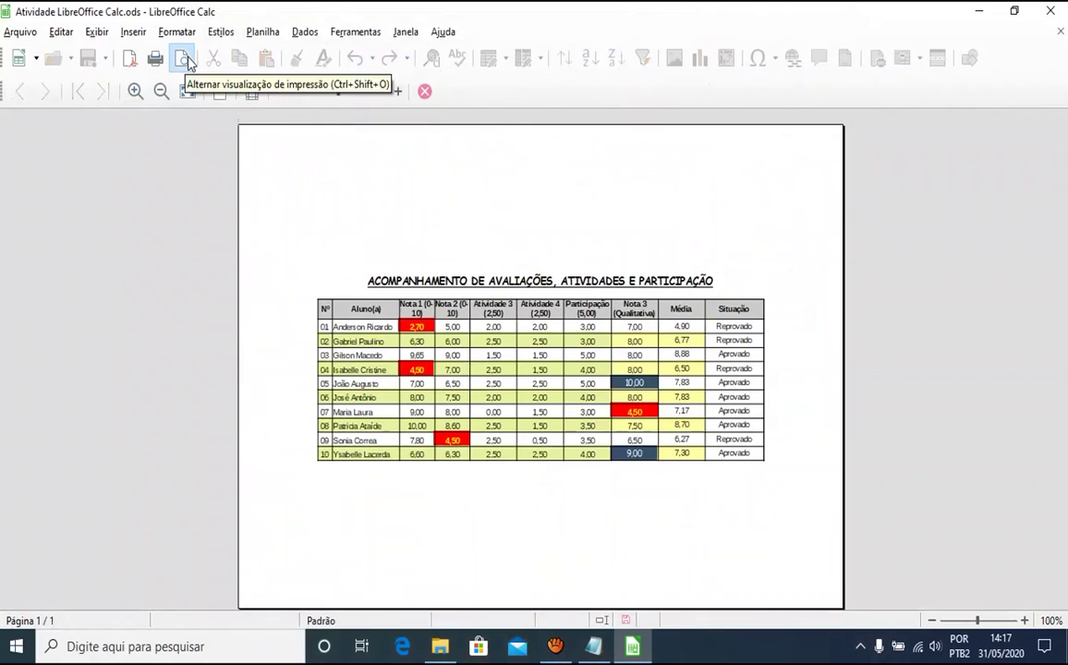
pyautogui.click(398, 91)
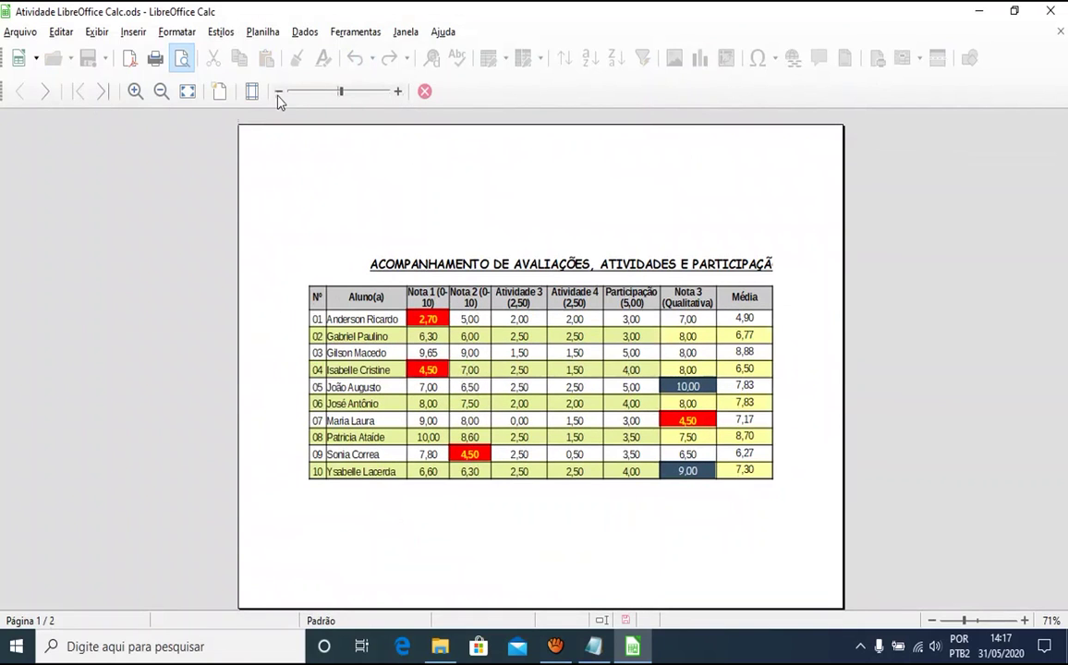
pyautogui.click(278, 92)
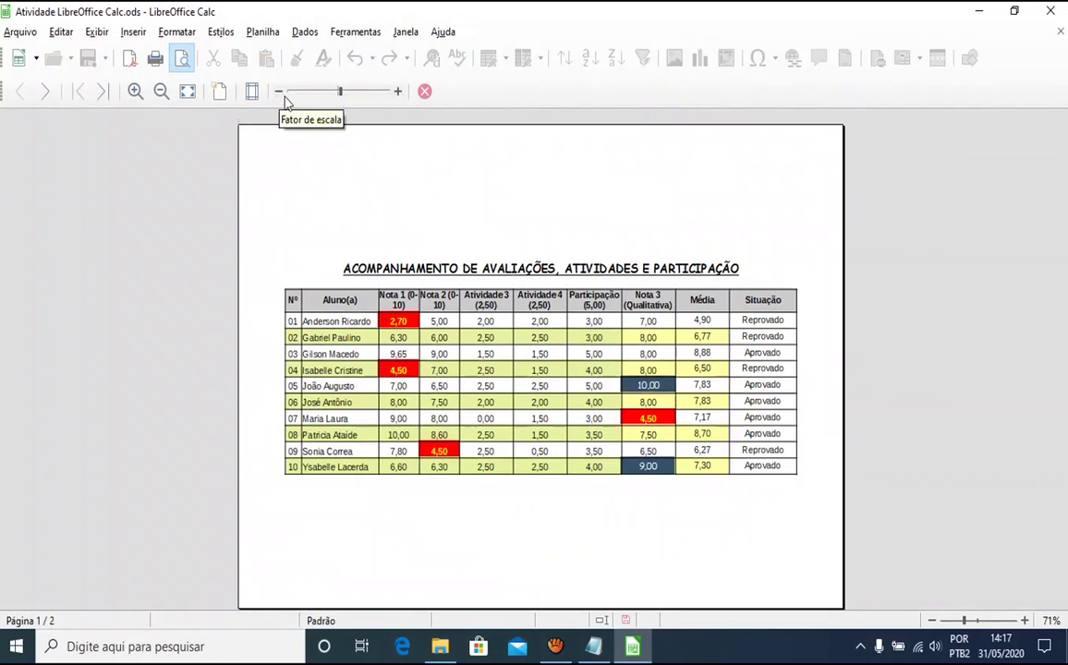
pyautogui.click(424, 92)
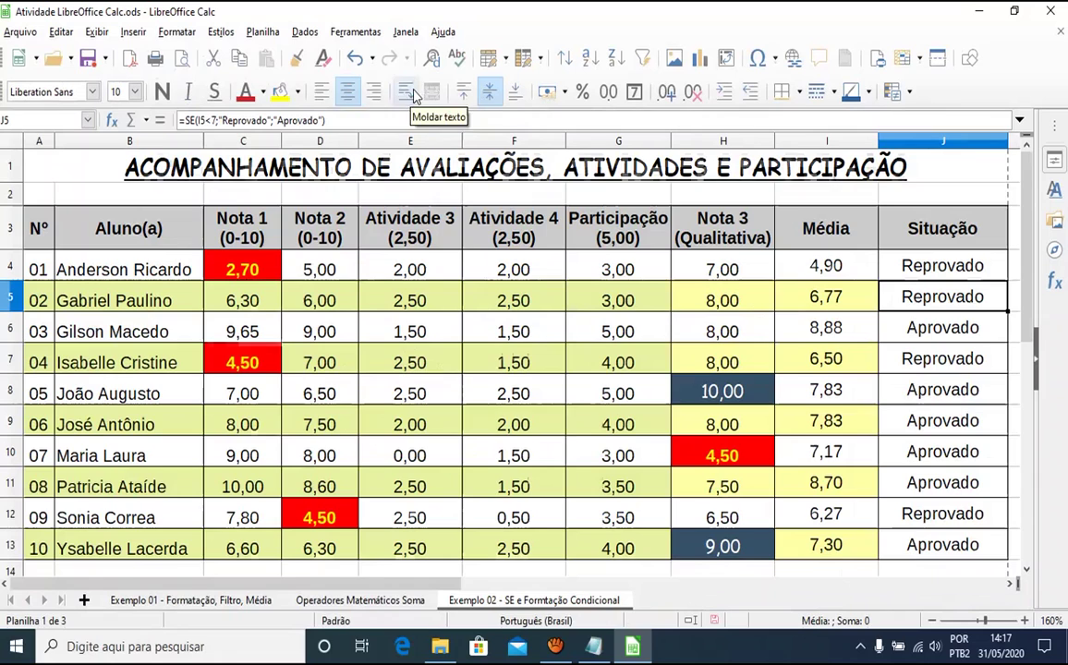
# Review the general print options and the printer's paper, quality and layout properties, and leave without printing
pyautogui.click(156, 58)
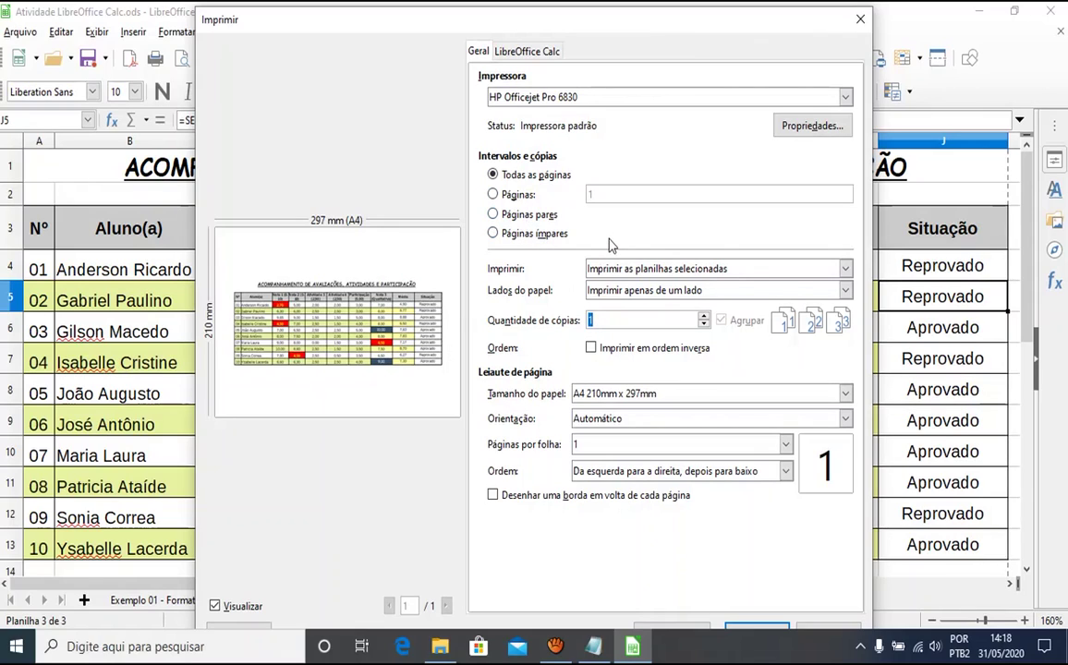
pyautogui.click(541, 54)
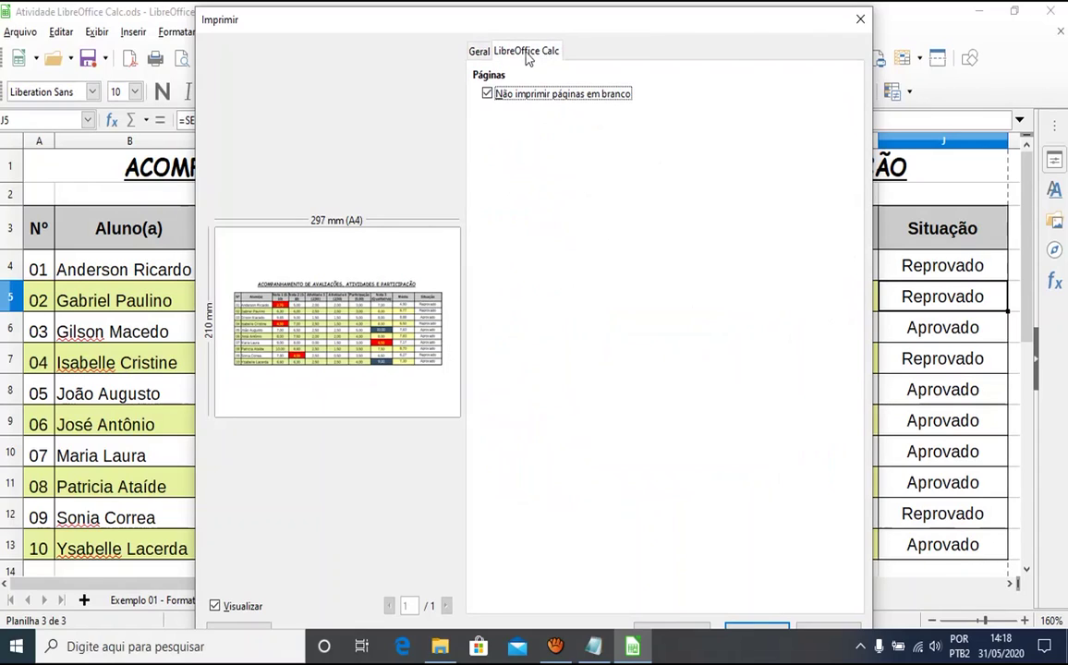
pyautogui.click(479, 54)
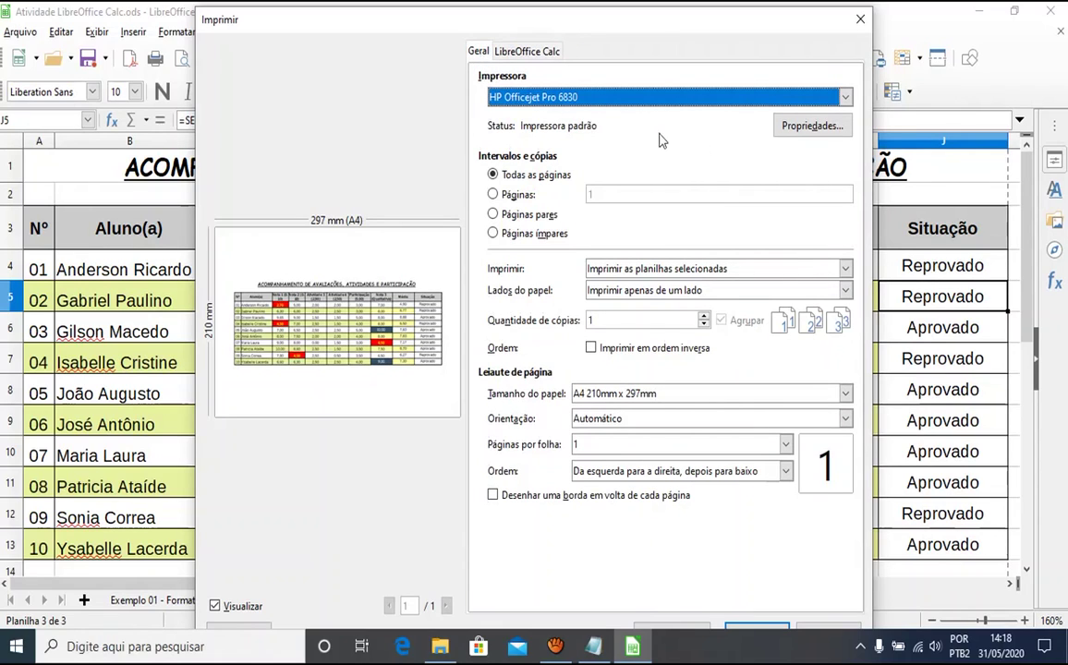
pyautogui.click(805, 126)
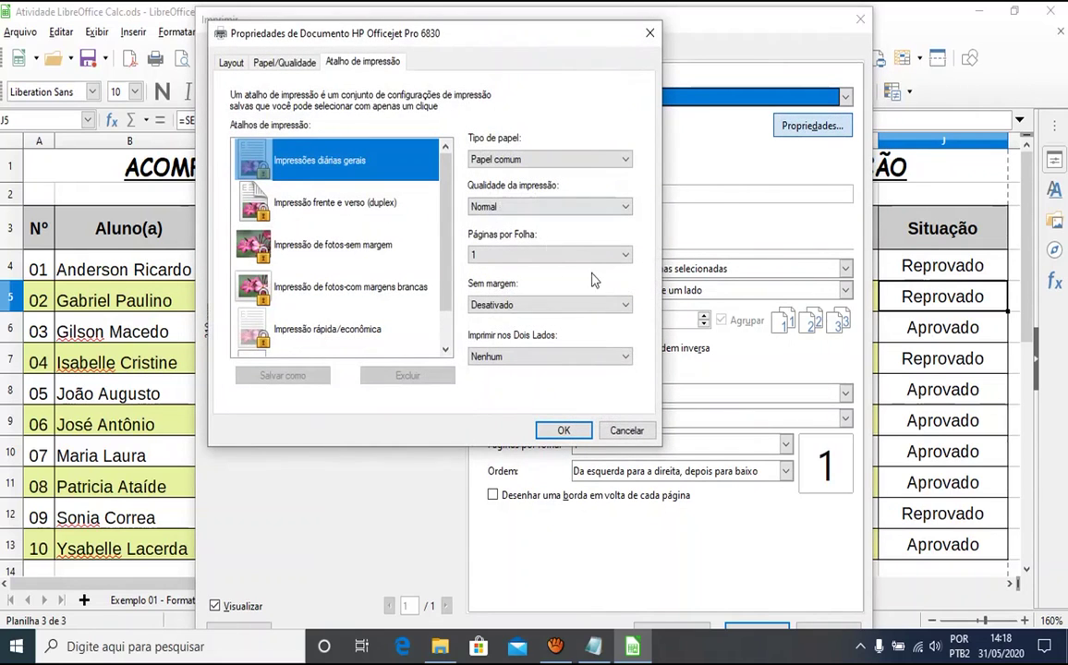
pyautogui.click(284, 62)
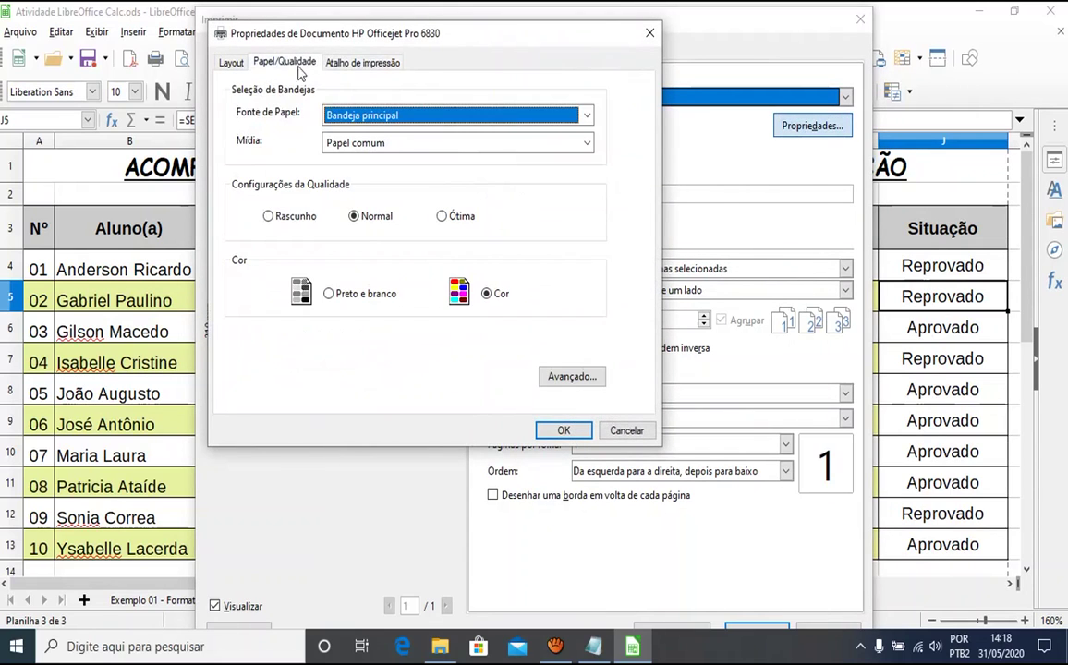
pyautogui.click(230, 63)
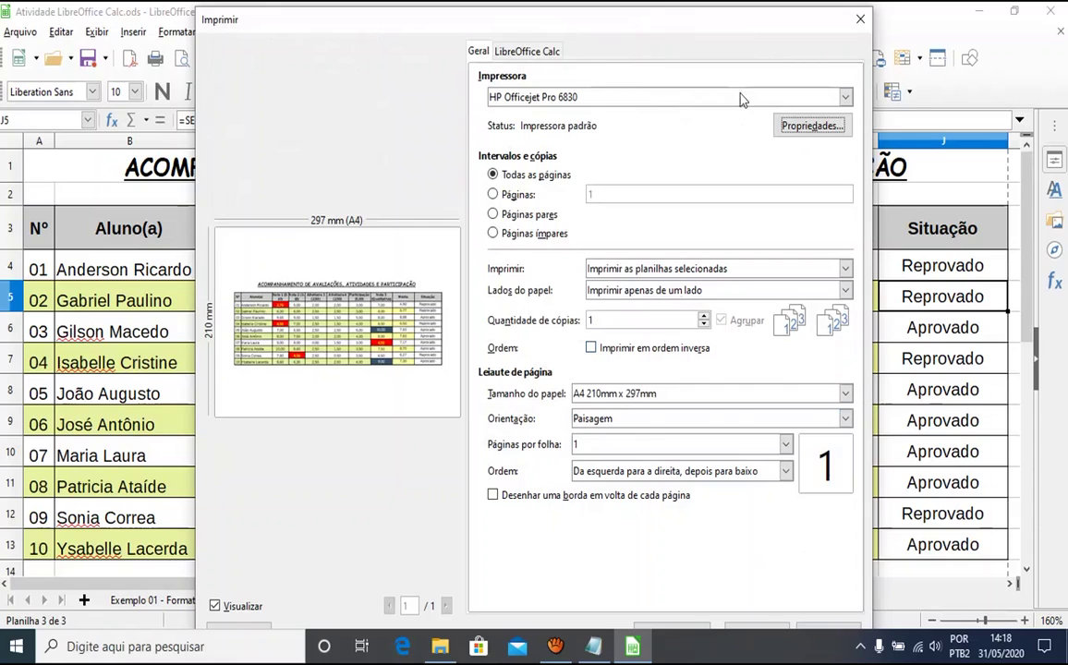
pyautogui.moveTo(765, 18); pyautogui.dragTo(785, 13)
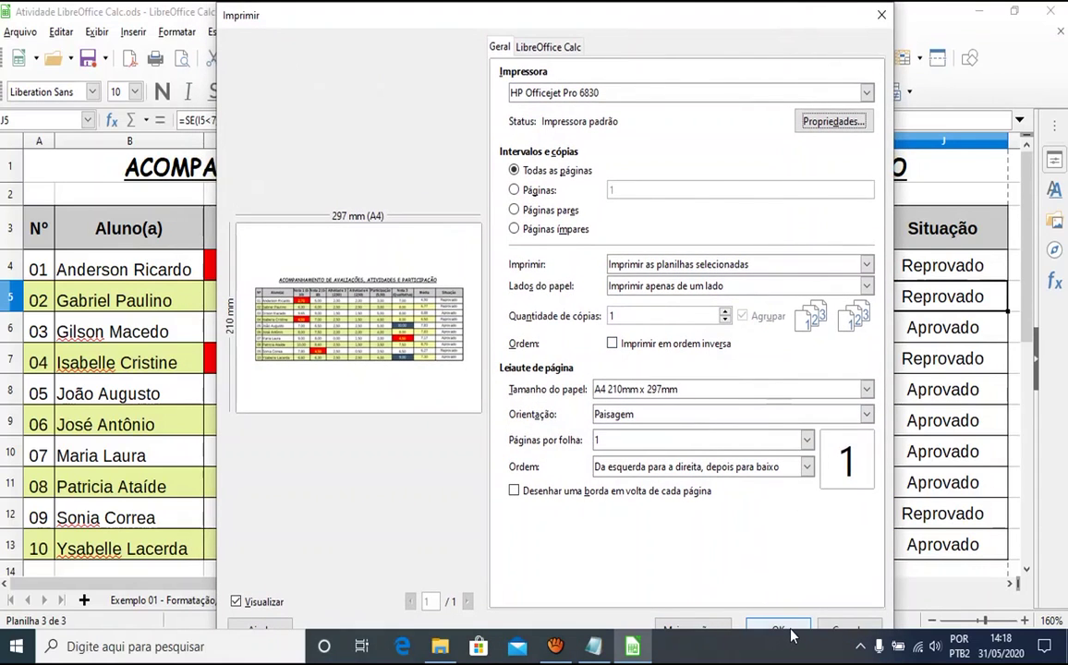
pyautogui.click(849, 628)
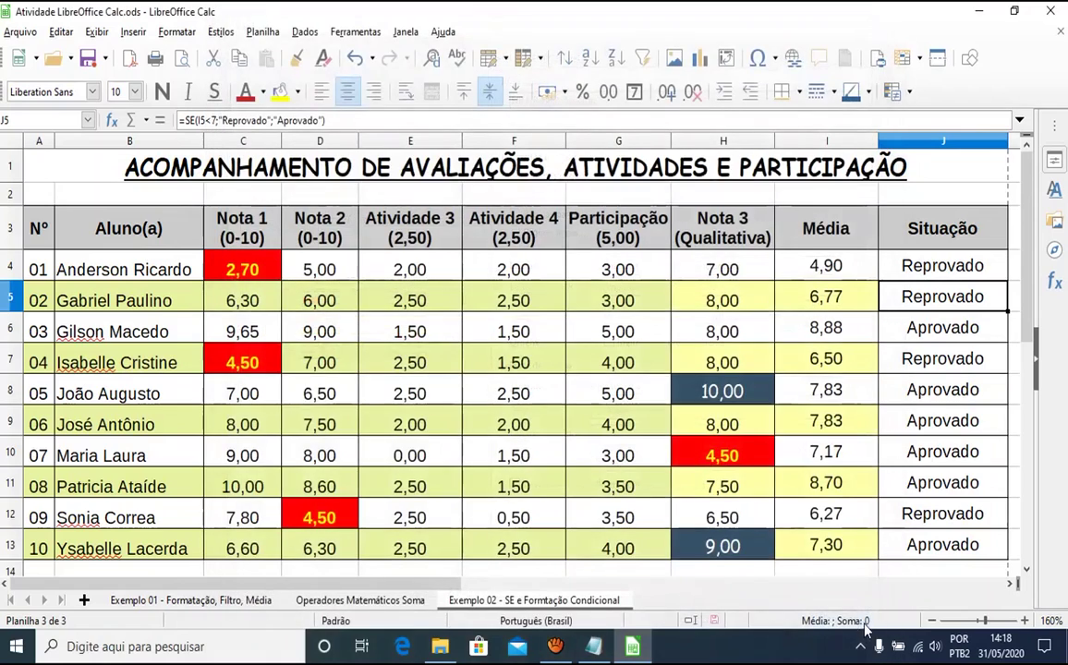
# Inspect the conditional format on C4:D13 in the conditional formatting manager and remove it
pyautogui.click(517, 244)
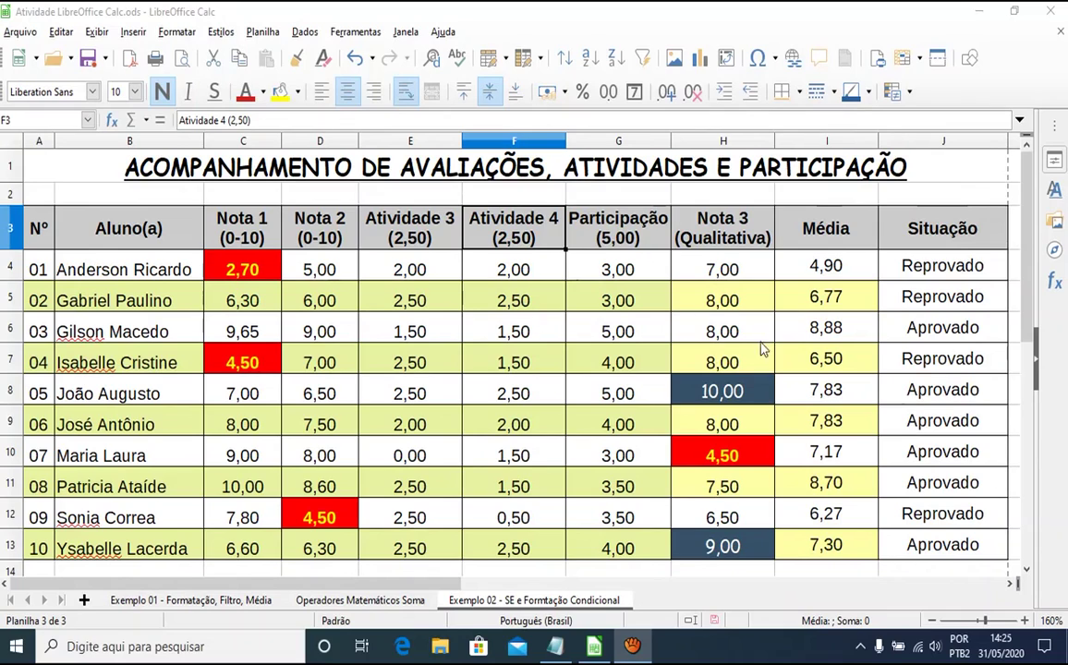
pyautogui.click(894, 92)
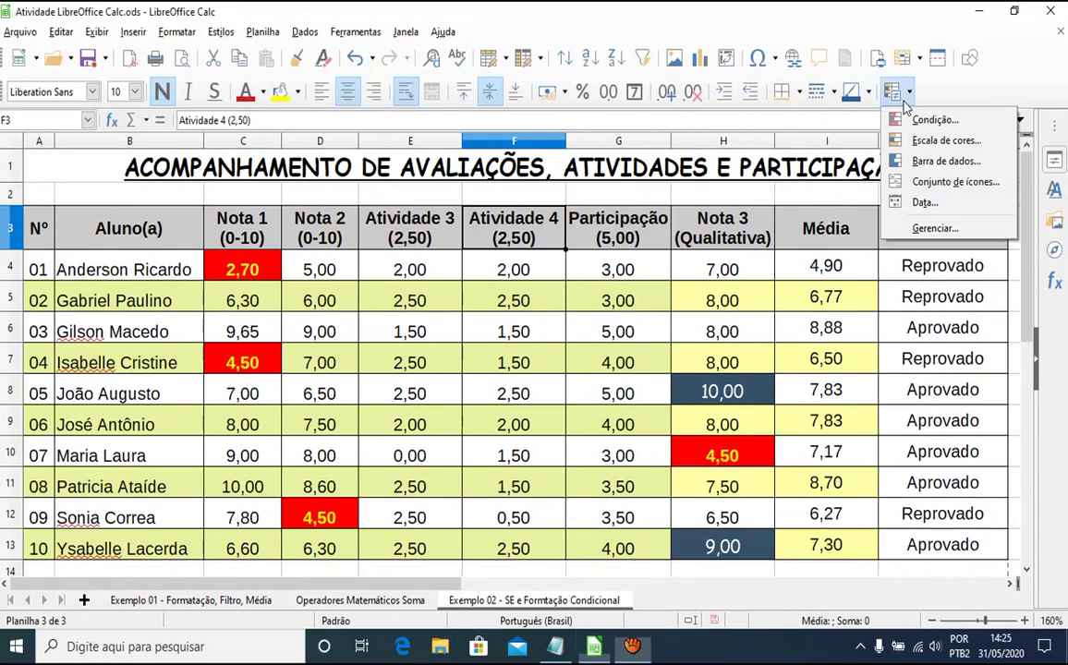
pyautogui.click(928, 231)
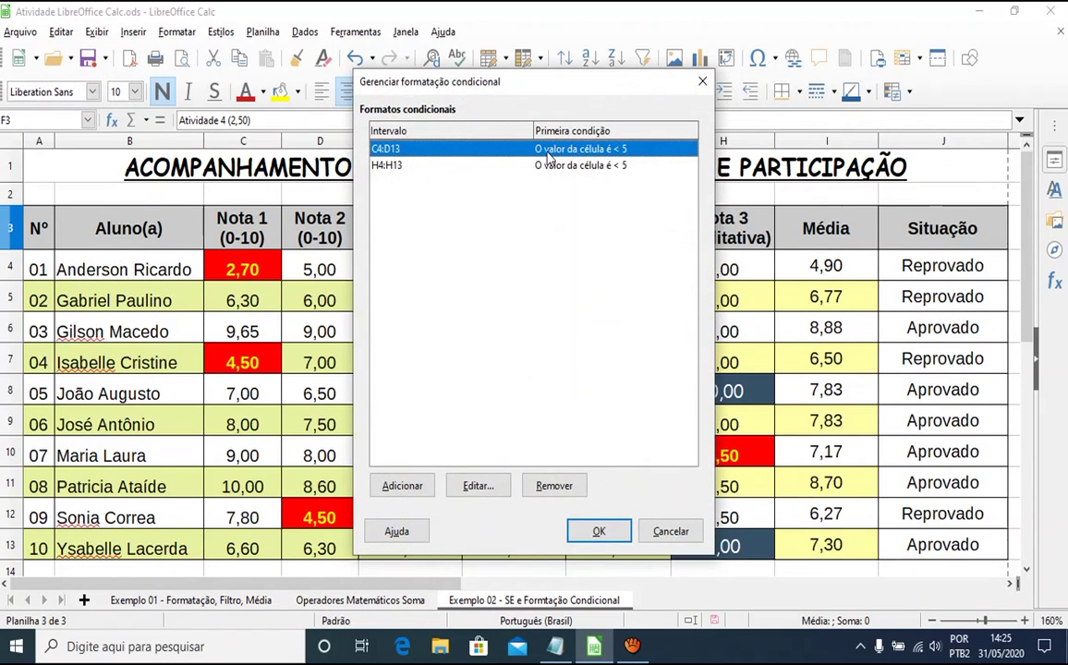
pyautogui.click(477, 485)
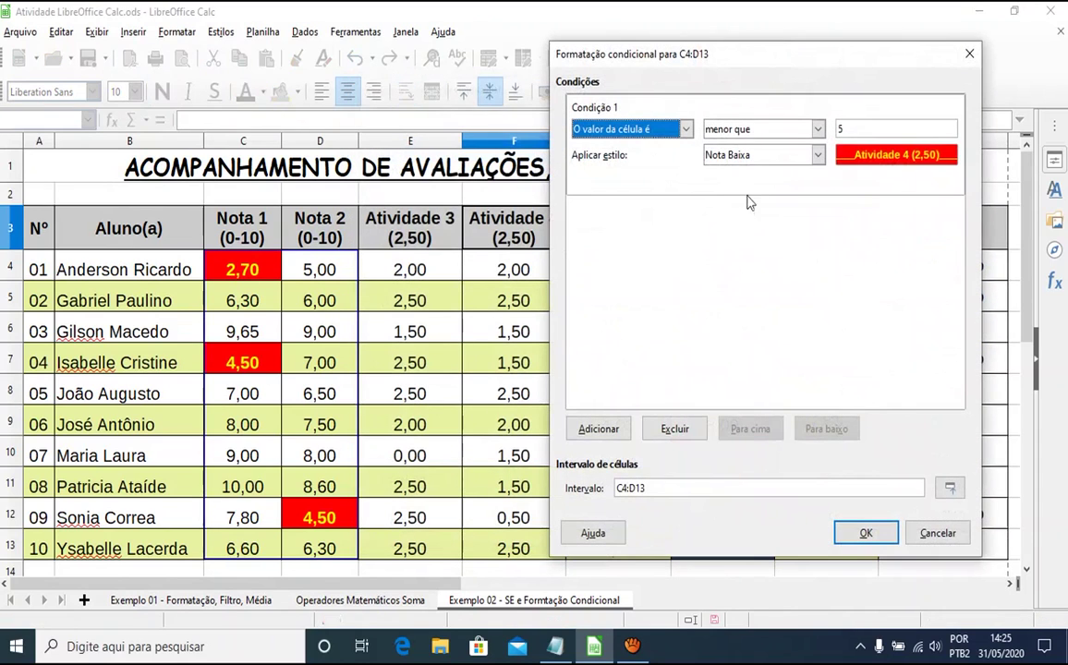
pyautogui.click(938, 534)
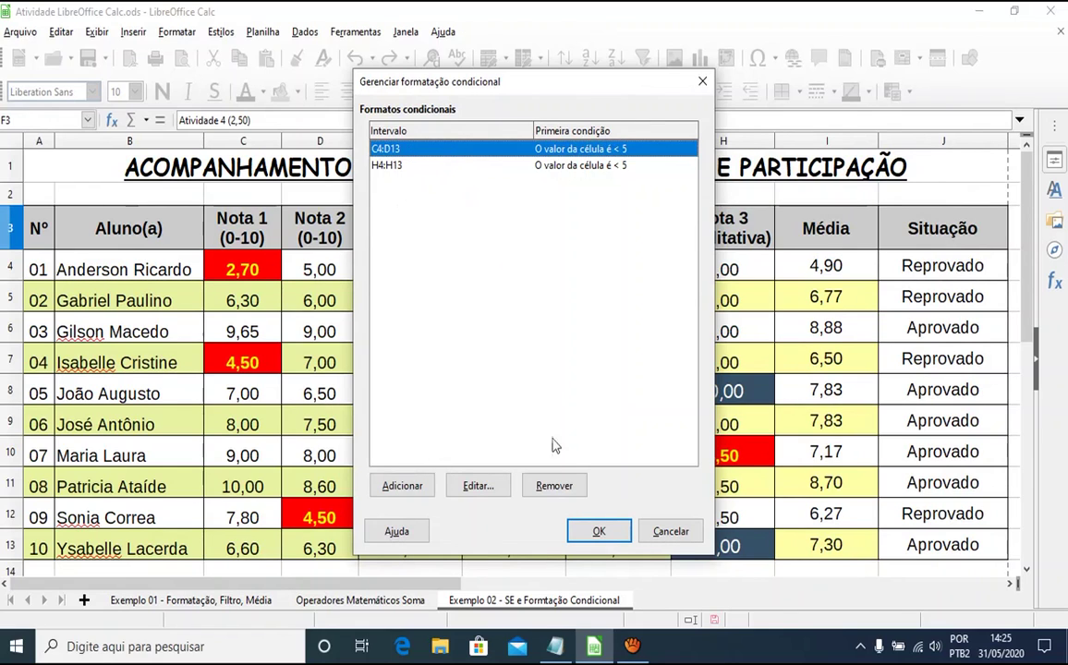
pyautogui.click(554, 485)
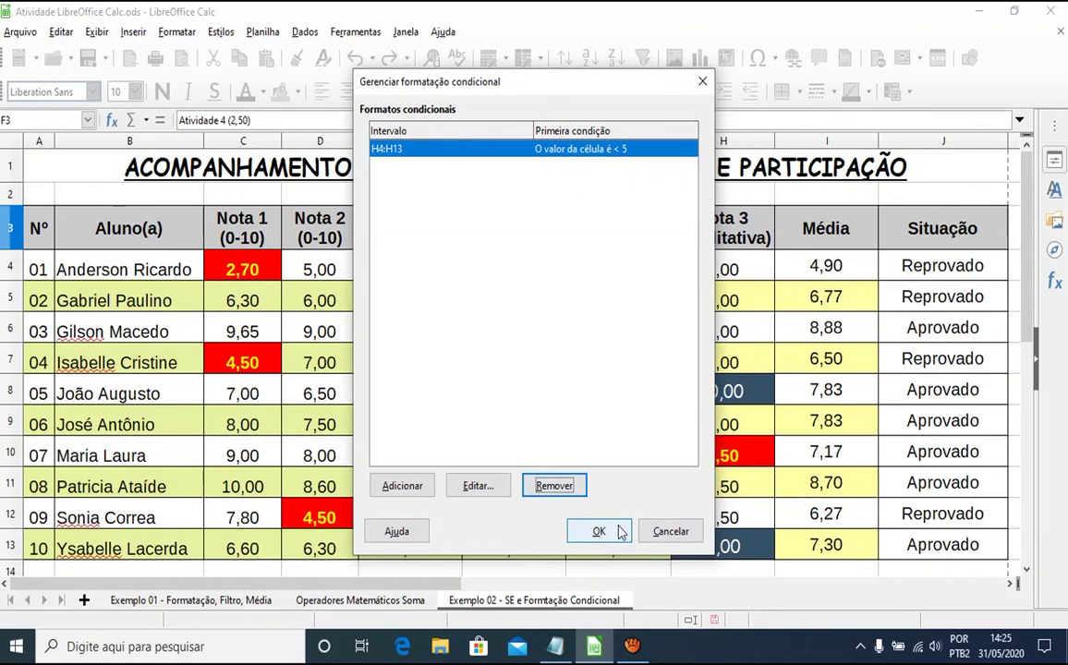
pyautogui.click(598, 531)
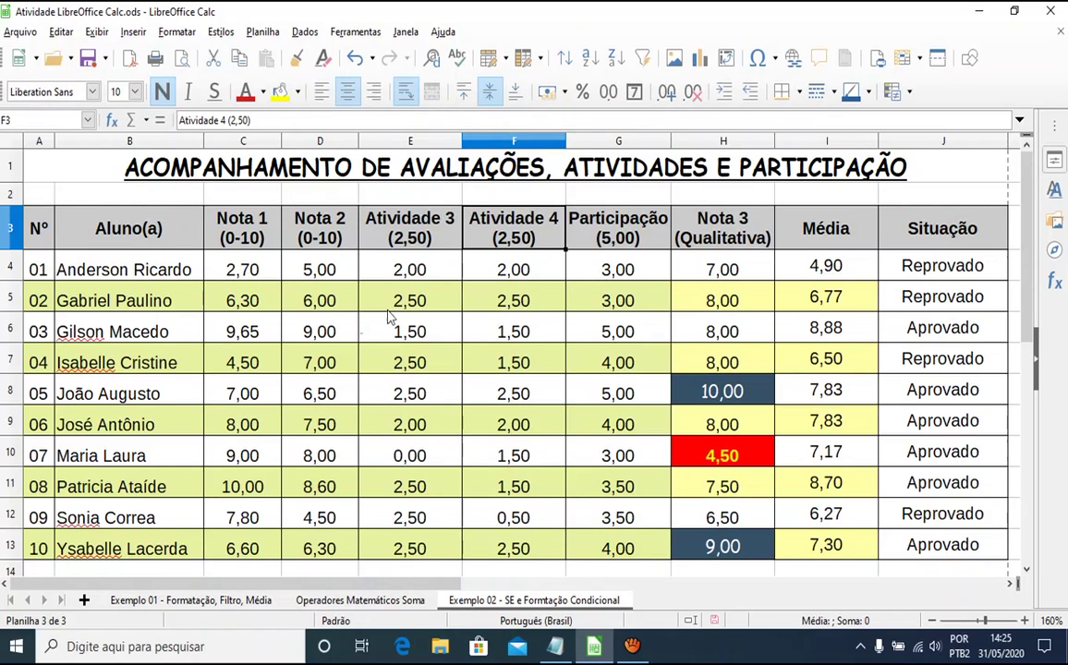
# Open the conditional formatting options for the sheet
pyautogui.click(893, 91)
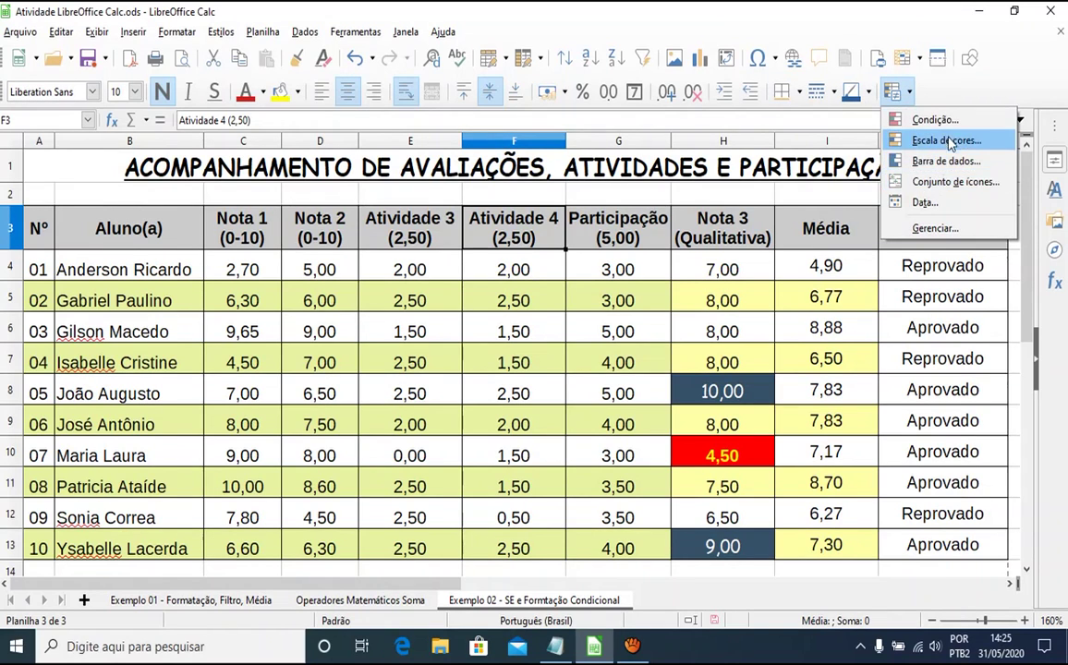